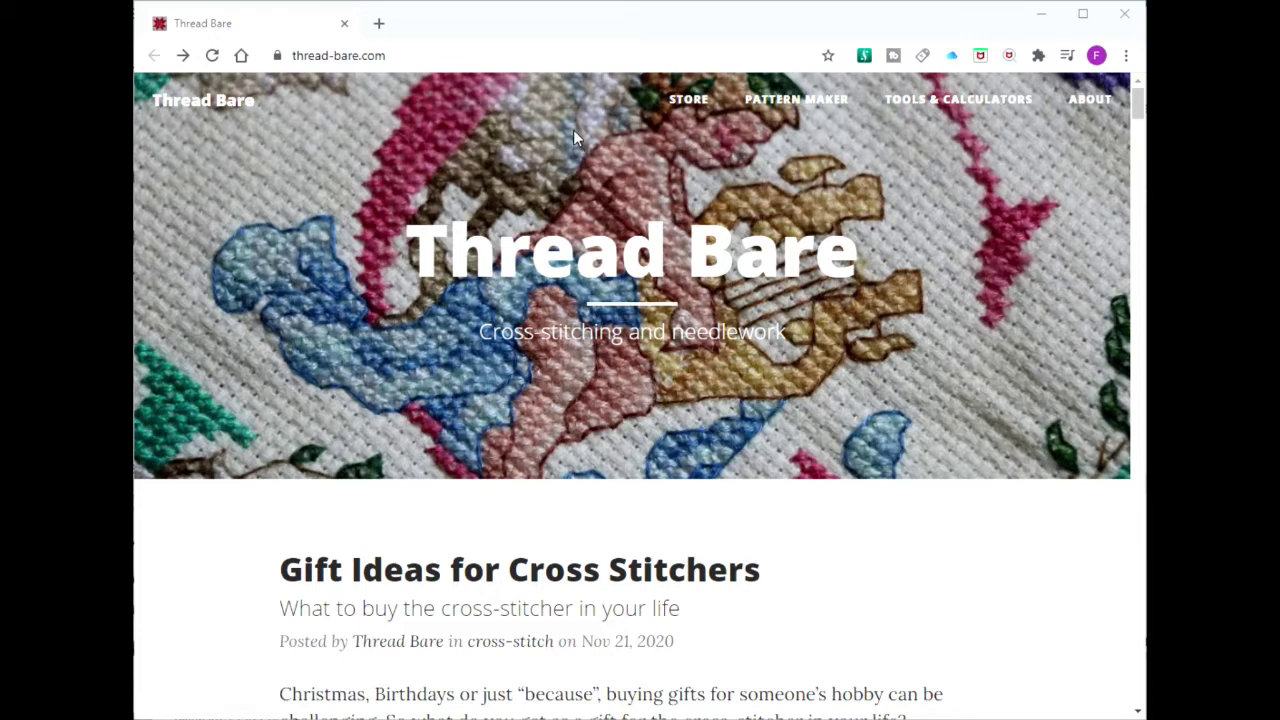
Navigate from the blog via PATTERN MAKER to the Stitch Maker Designer page.
click(458, 58)
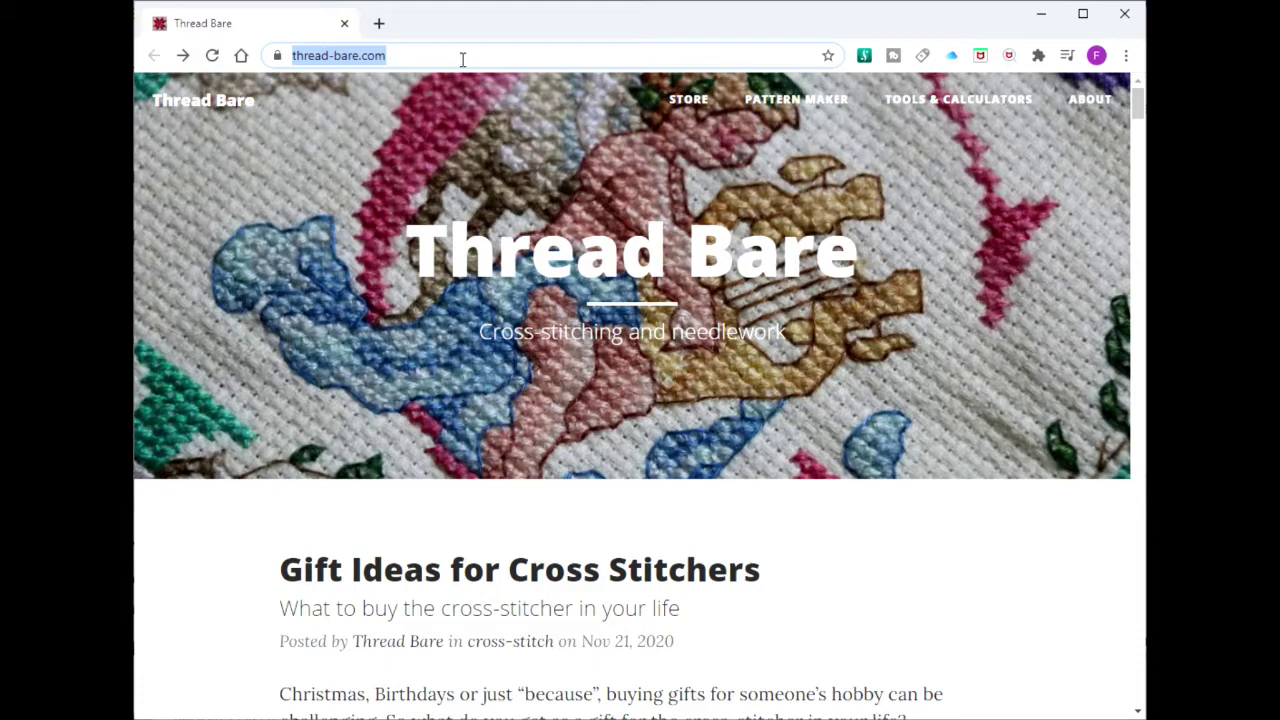
click(793, 104)
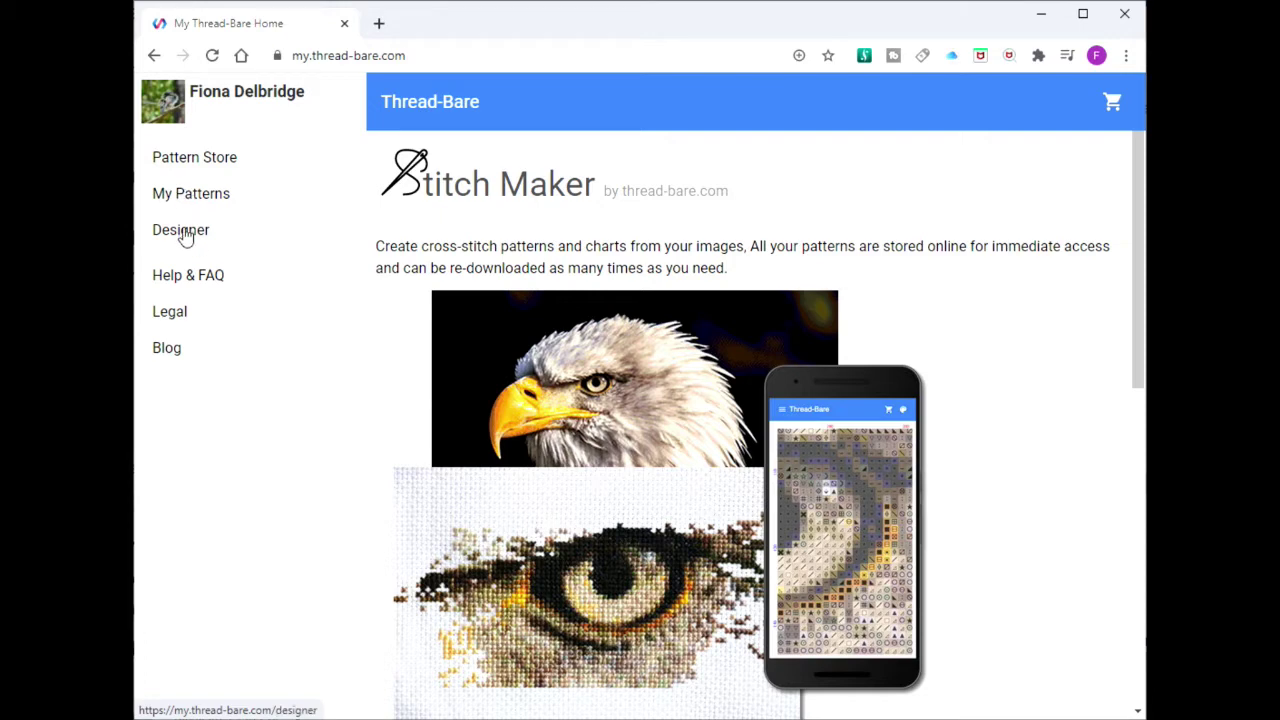
click(187, 237)
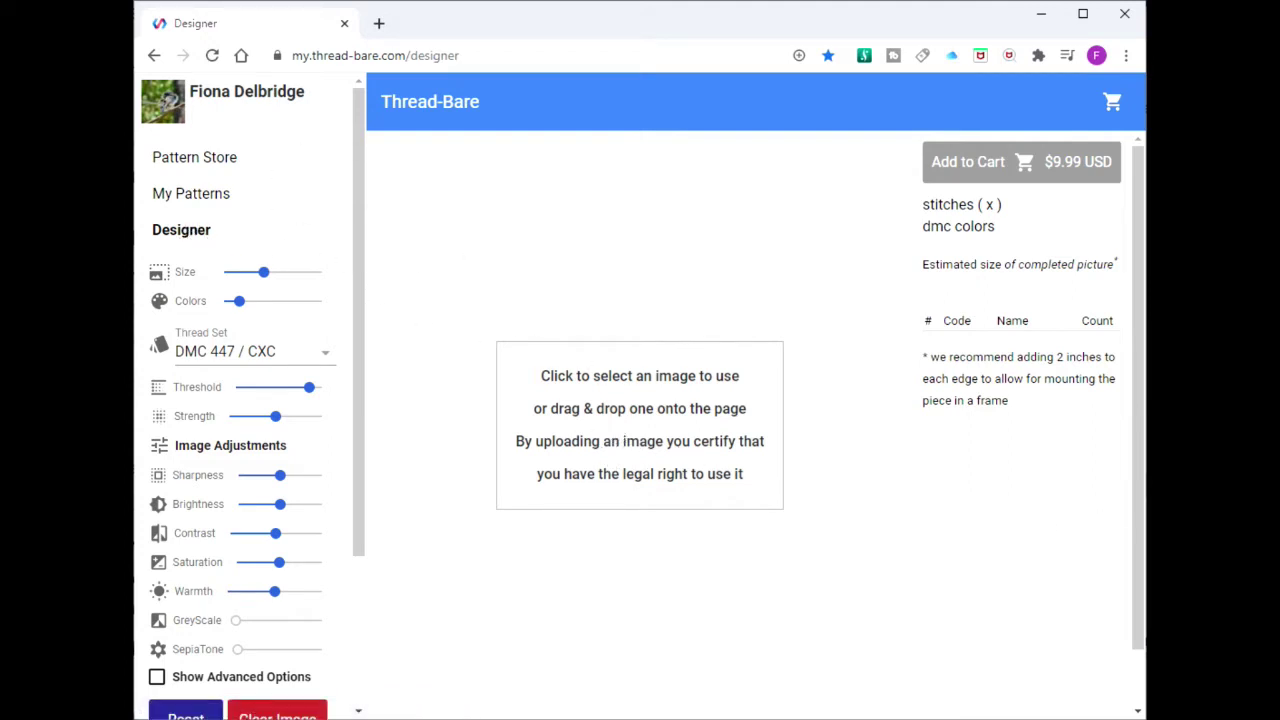
Drop the kangaroo photo into the designer, creating a 500 × 375-stitch, 40-colour pattern.
drag(1146, 440, 606, 450)
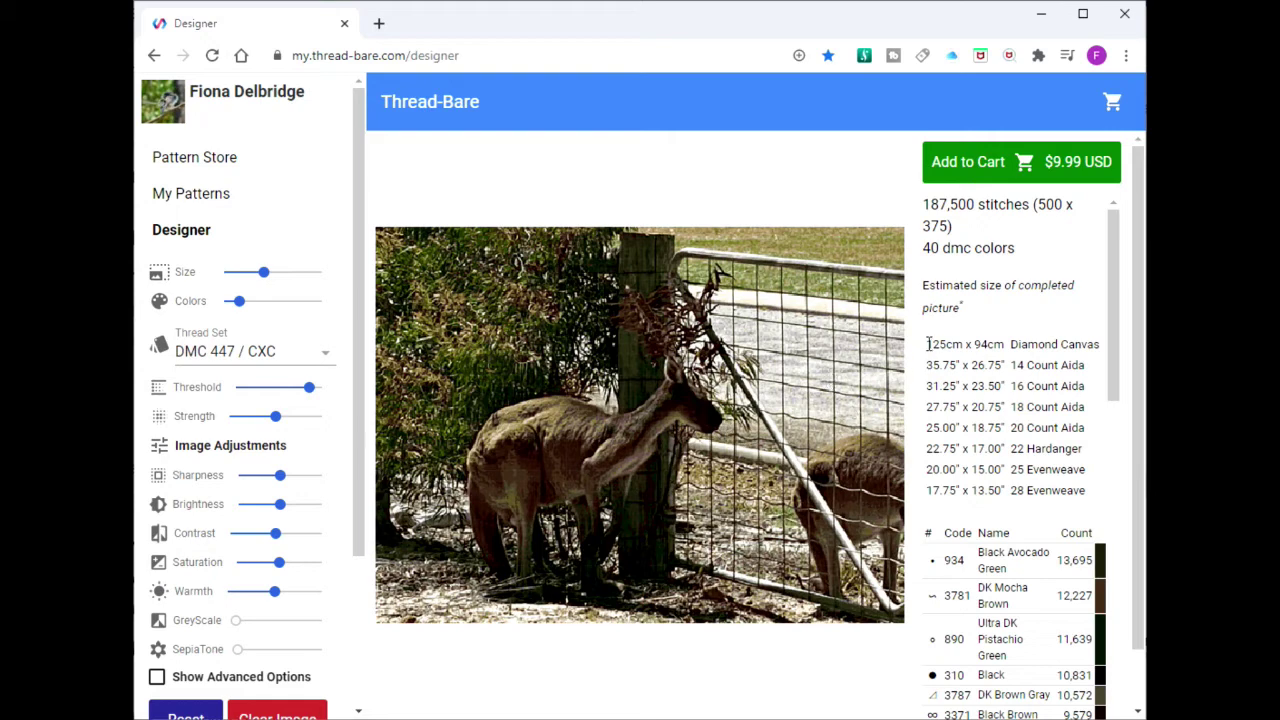
drag(926, 344, 1098, 345)
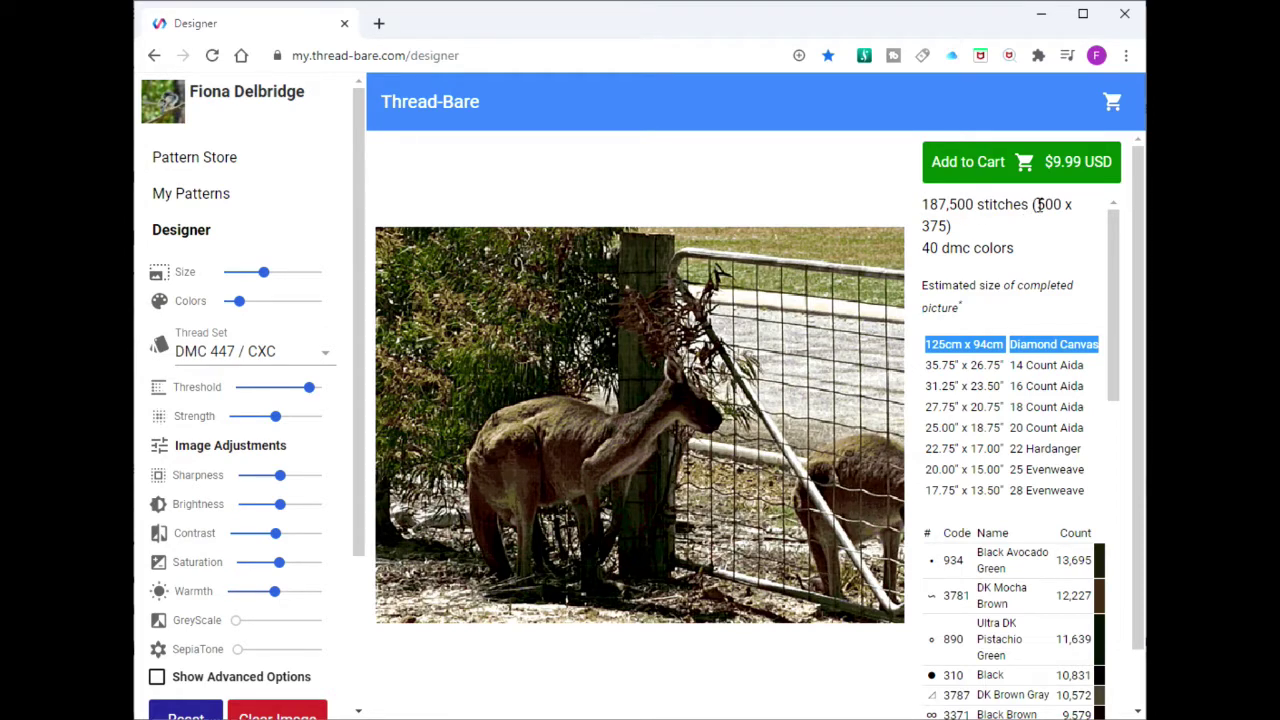
drag(1035, 205, 1064, 205)
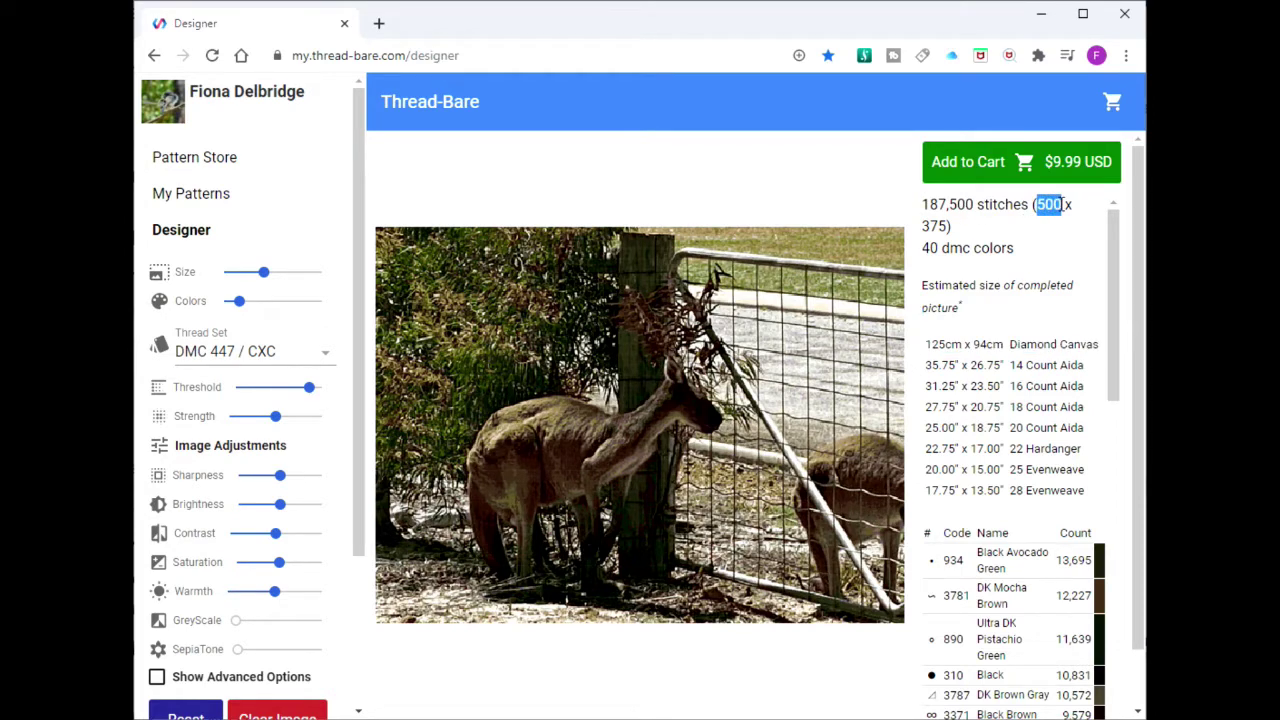
drag(923, 226, 950, 226)
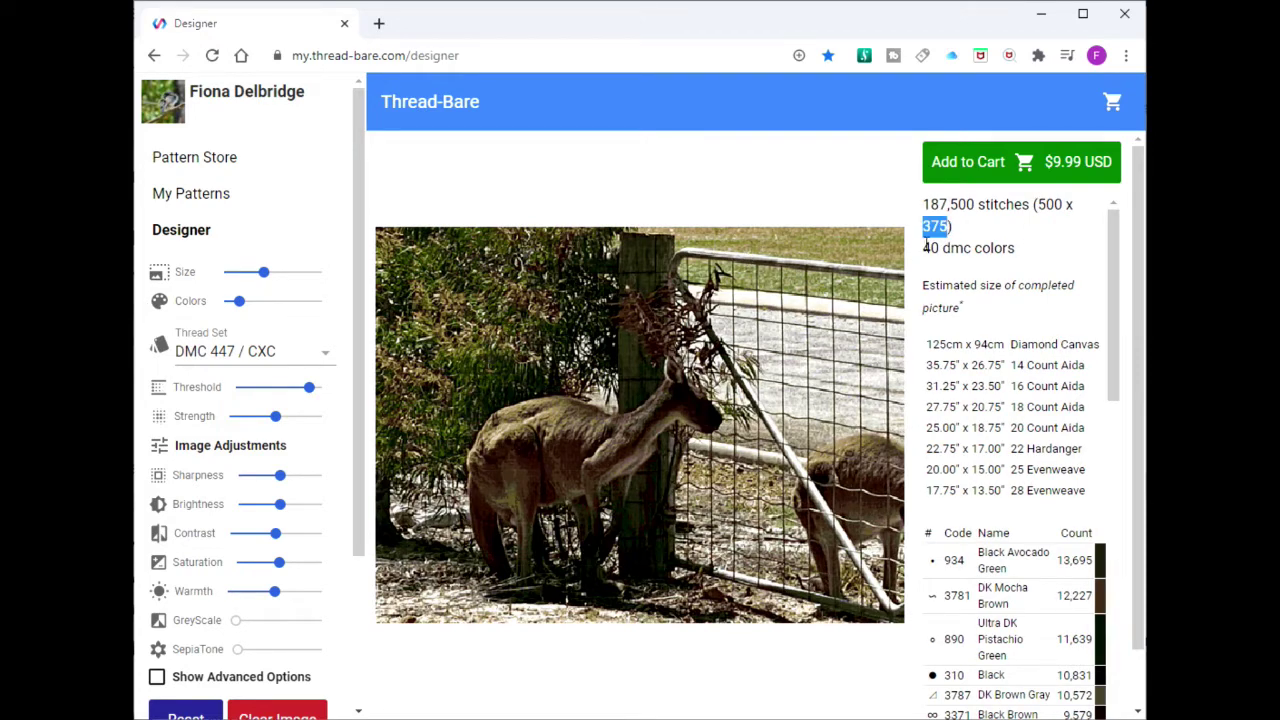
drag(924, 248, 940, 248)
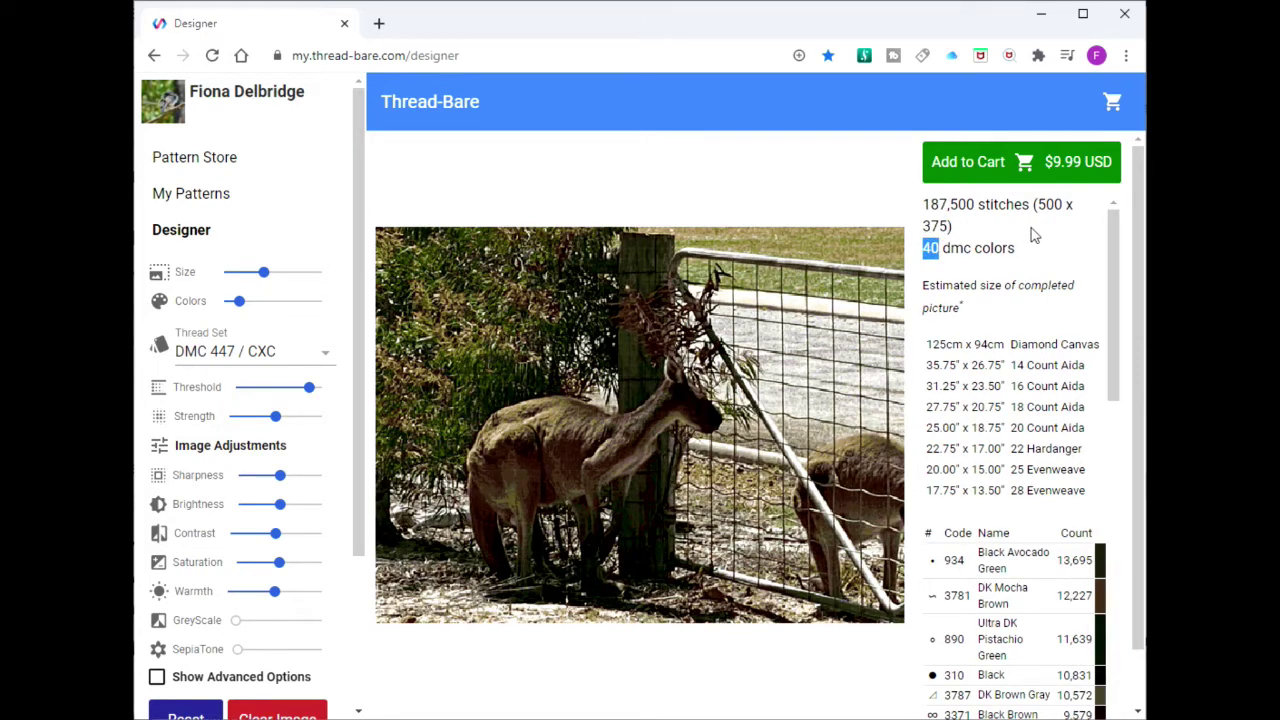
click(987, 343)
Shrink the pattern to 196 stitches wide and highlight the 49cm x 37cm Diamond Canvas size.
mouse_move(264, 277)
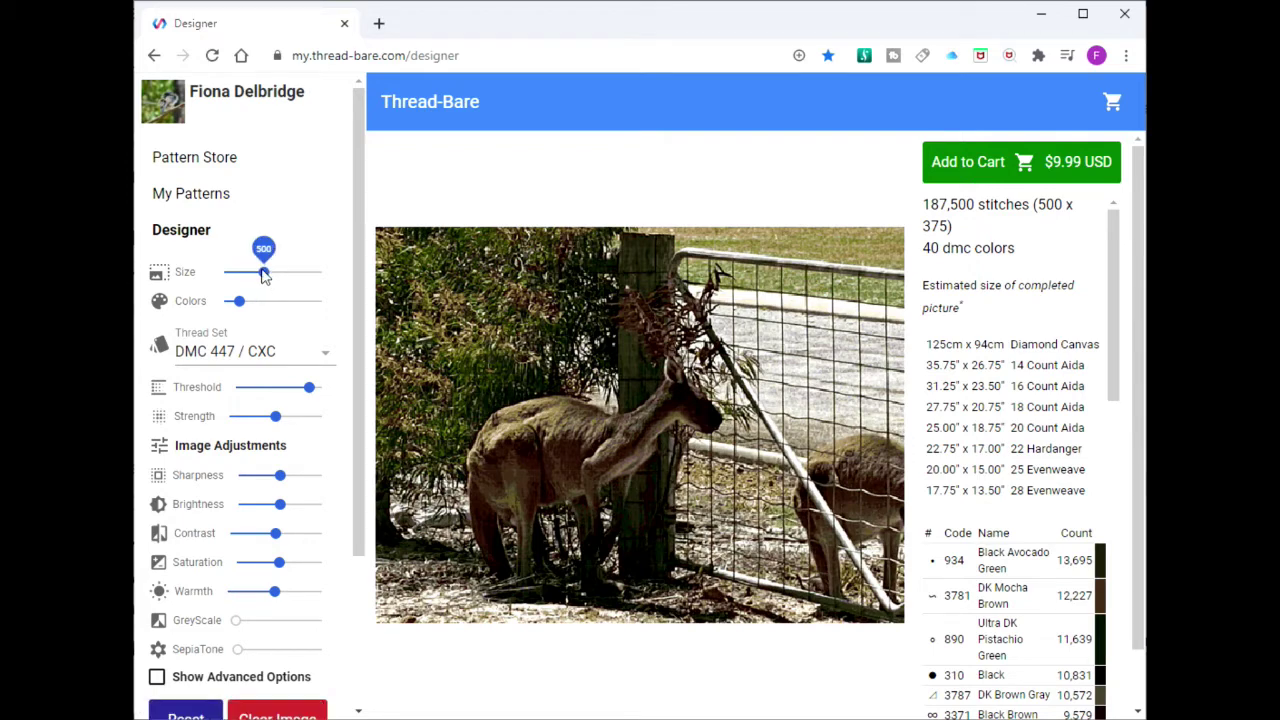
drag(264, 277, 237, 278)
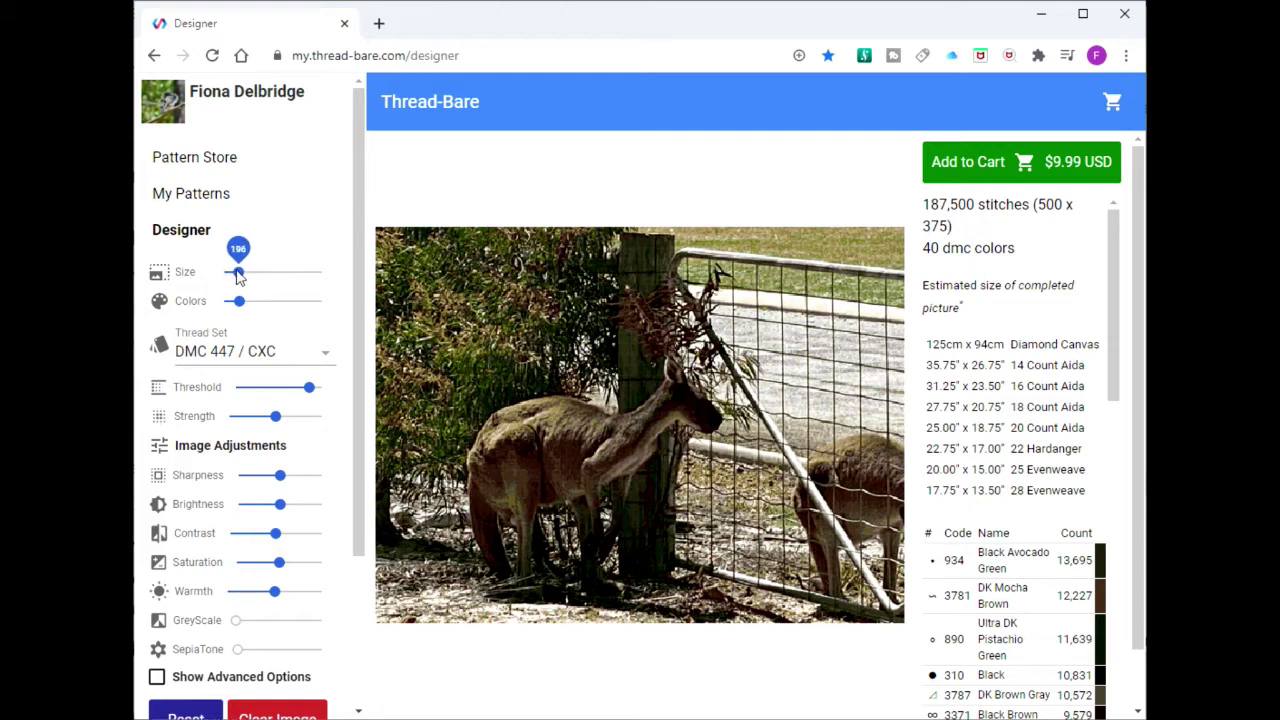
drag(238, 277, 238, 277)
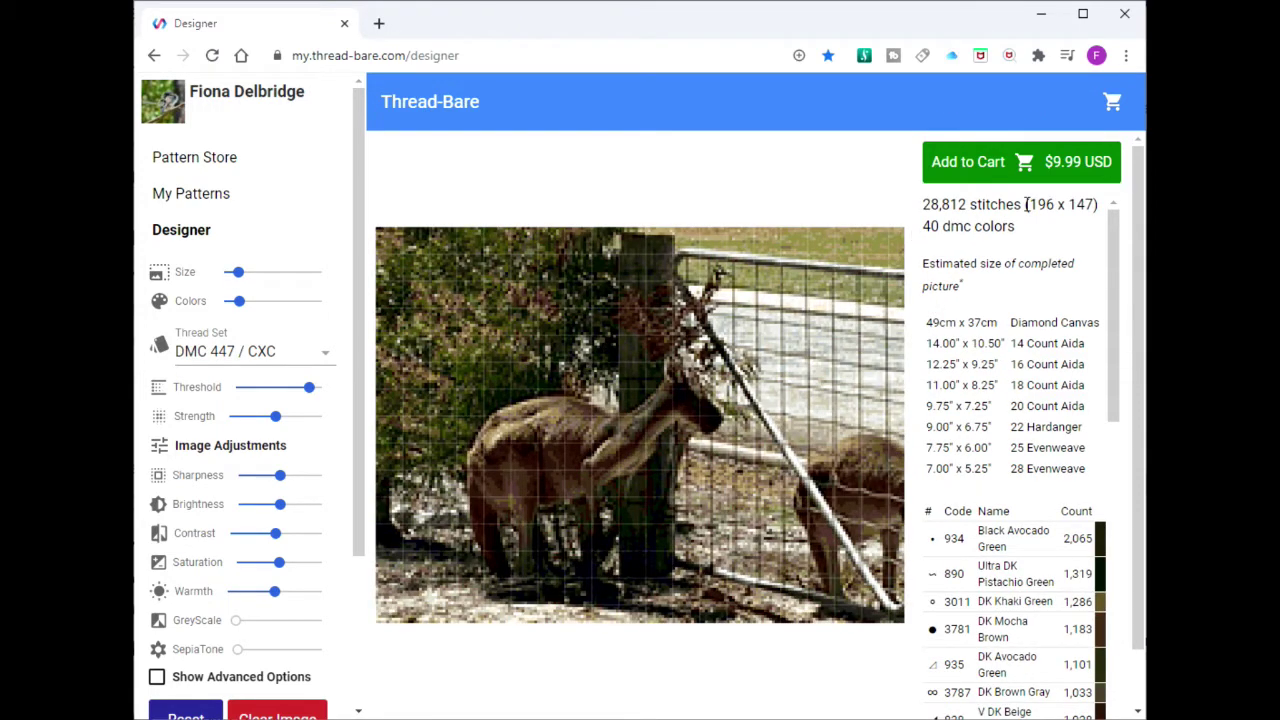
drag(1029, 205, 1056, 206)
click(928, 331)
drag(928, 331, 999, 322)
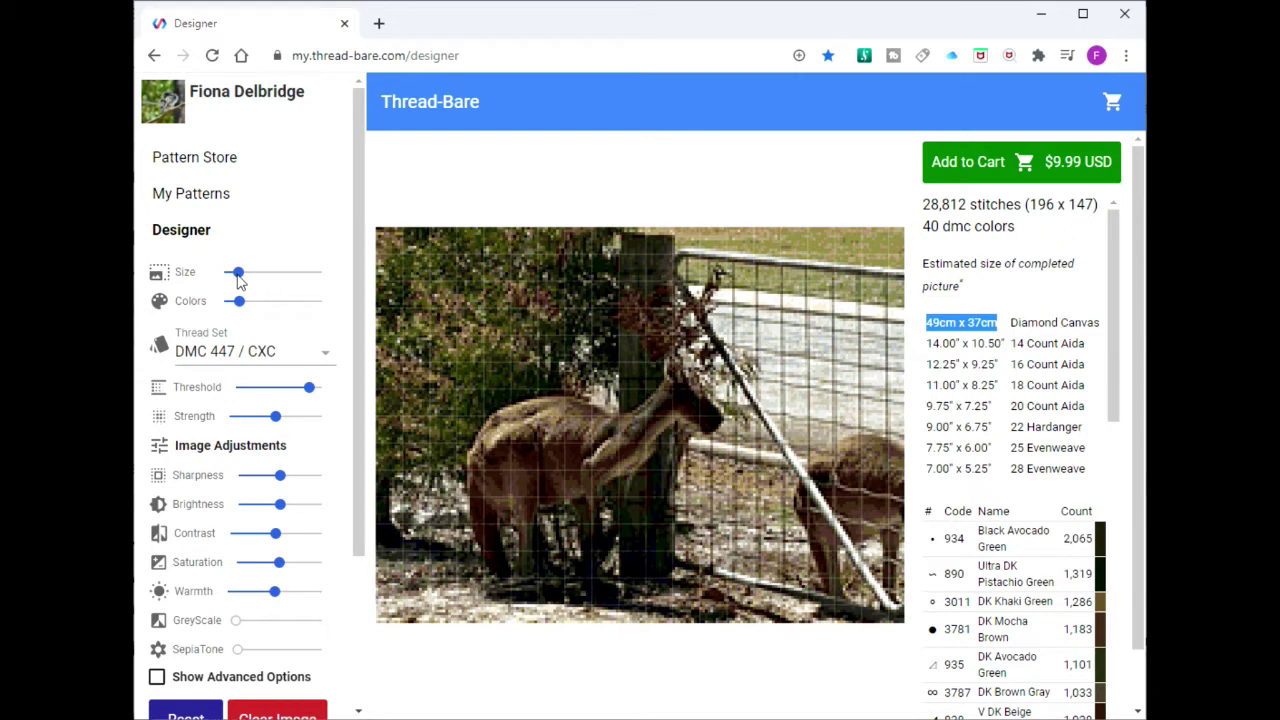
Widen the pattern to 304 stitches, highlighting the 76cm x 57cm size and 40 DMC colours.
mouse_move(239, 277)
drag(239, 277, 249, 278)
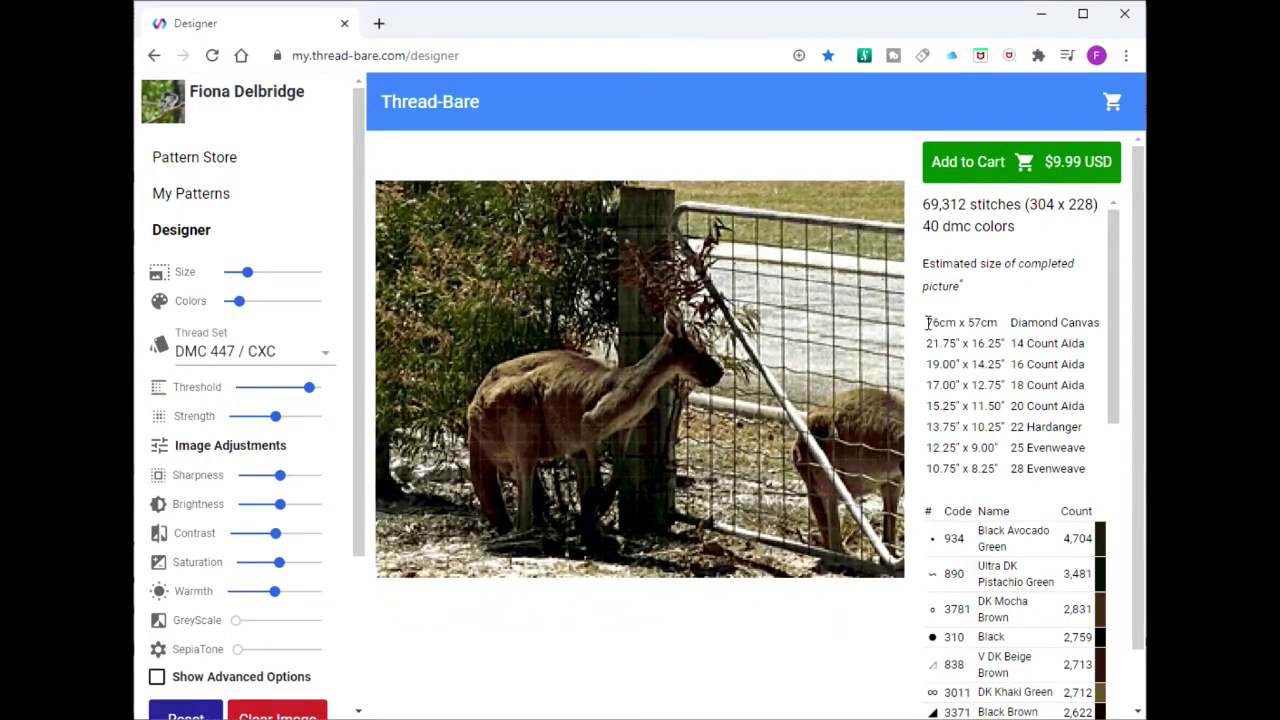
drag(926, 322, 995, 322)
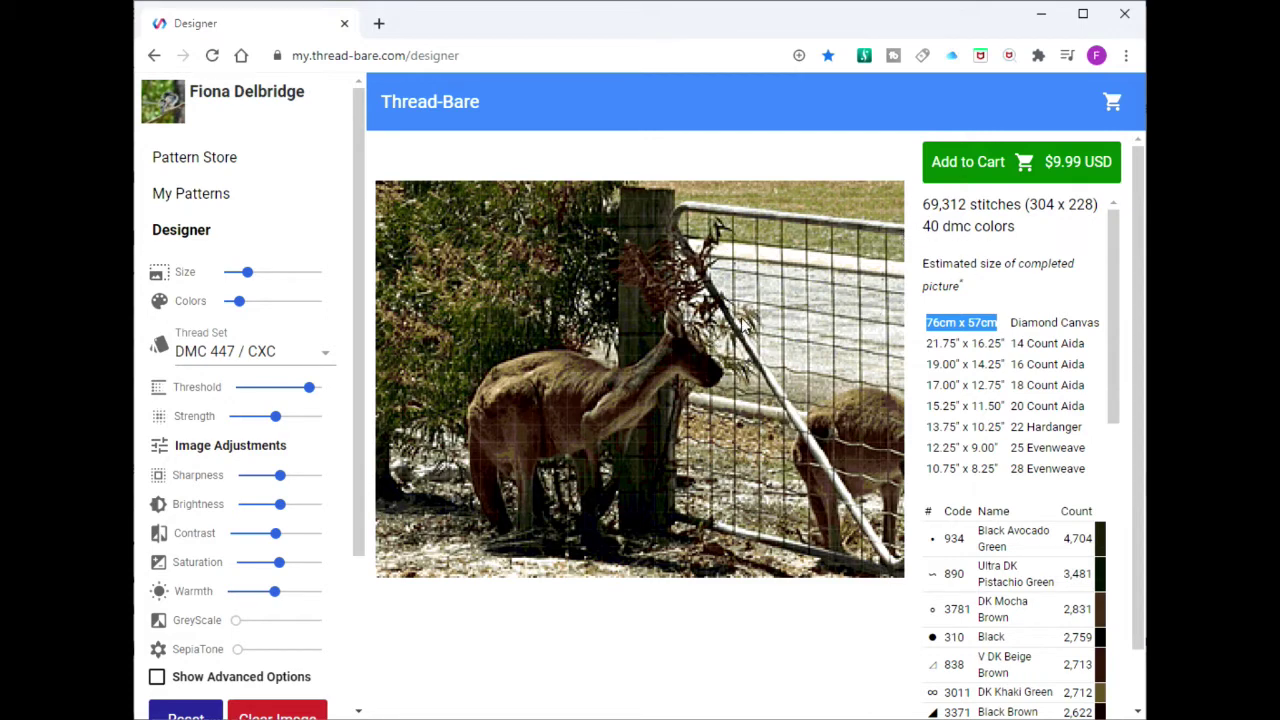
drag(1015, 228, 922, 229)
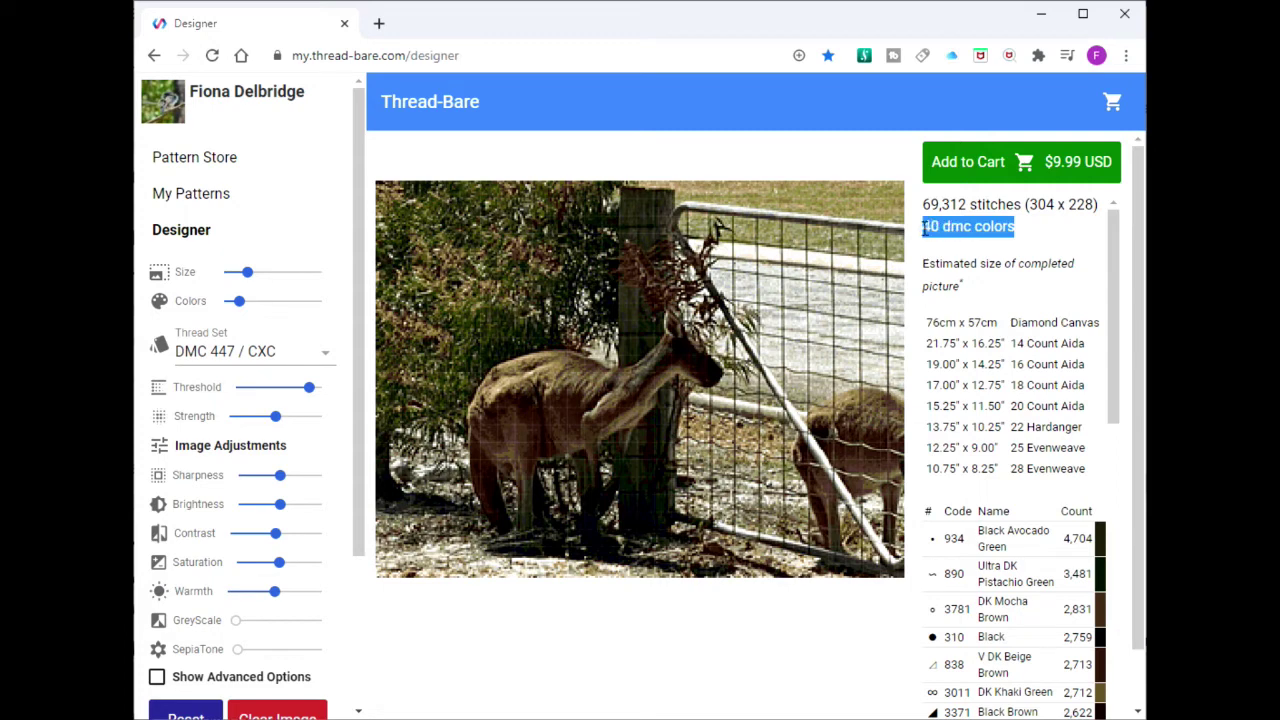
Switch the thread set to DMC 482 and sort the colour list by thread code.
click(204, 350)
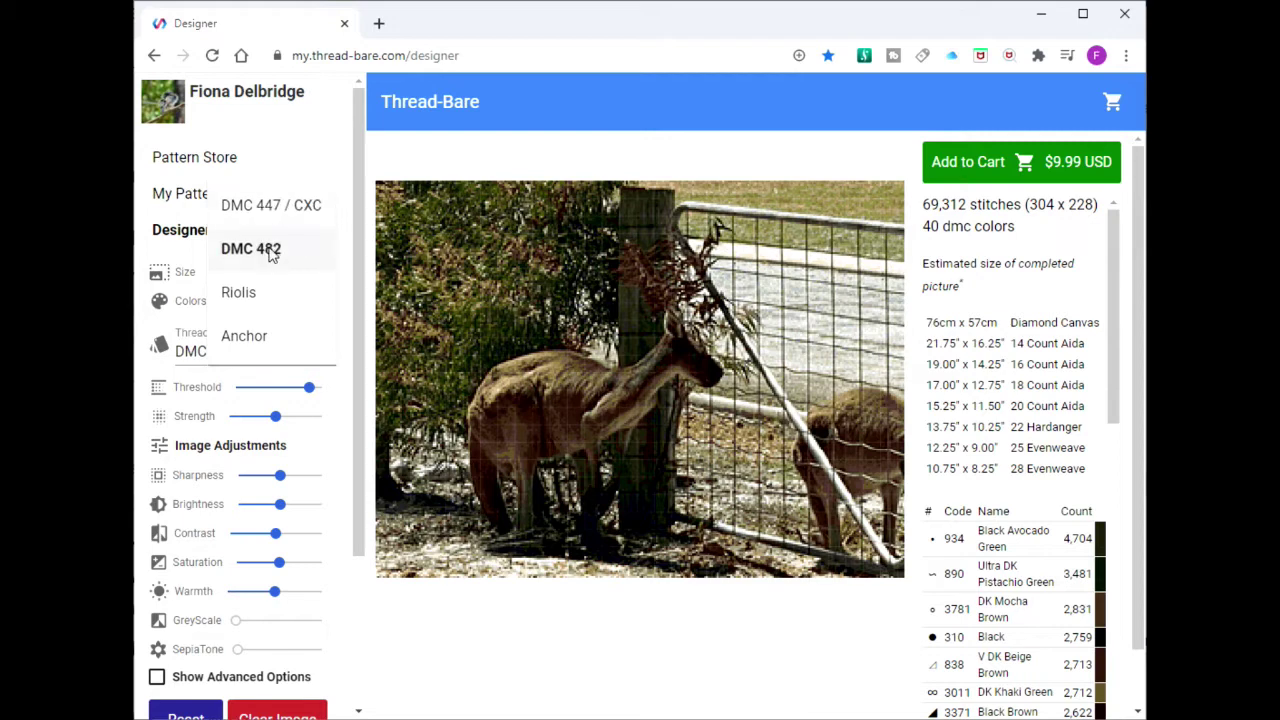
click(266, 250)
click(253, 358)
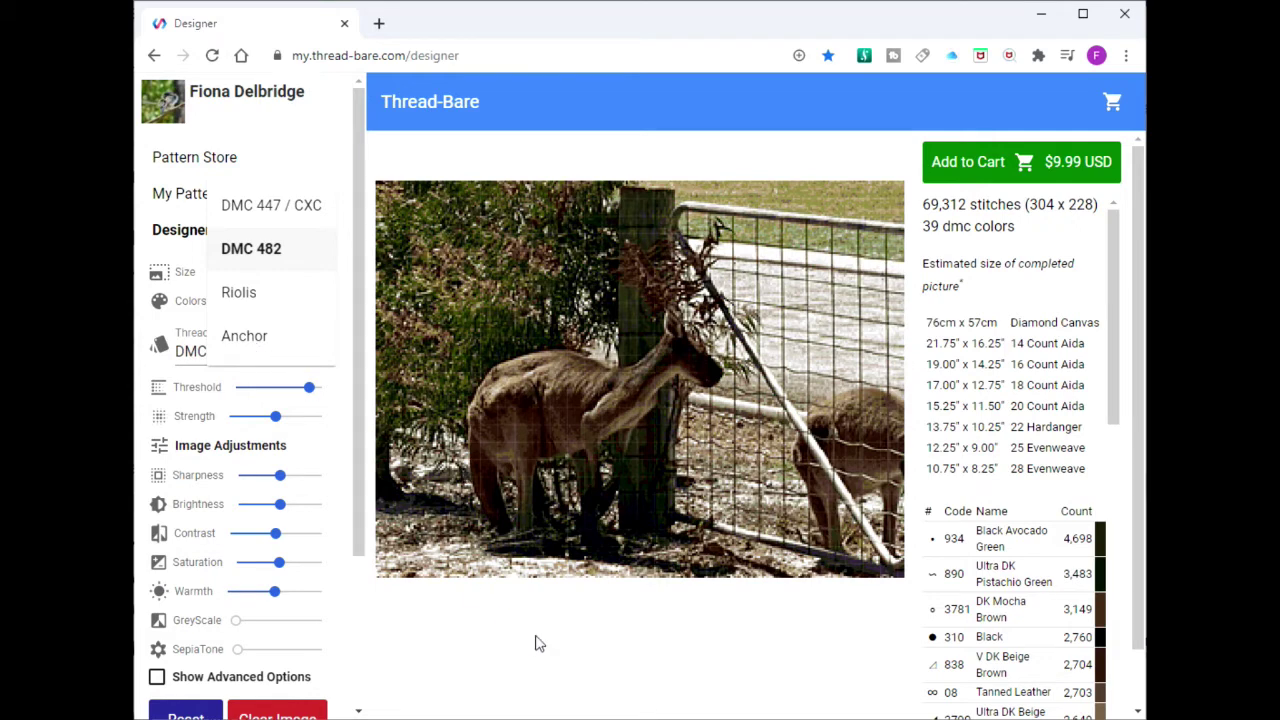
click(249, 251)
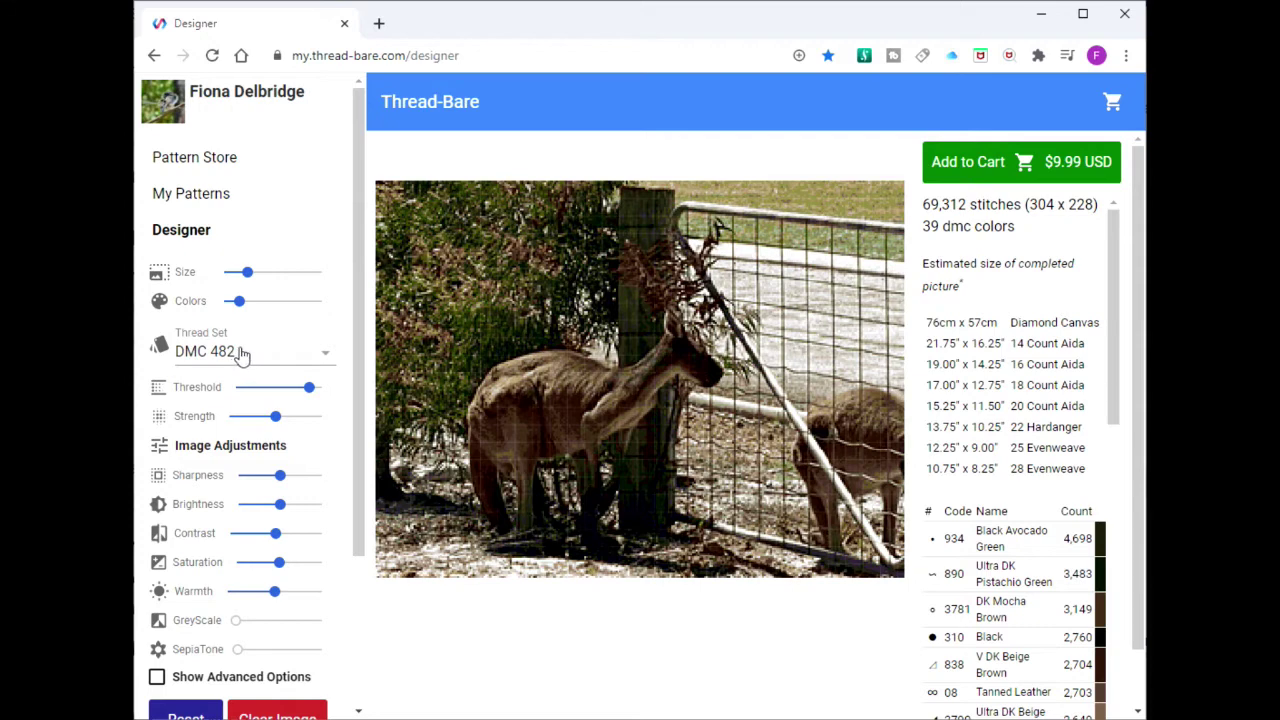
click(959, 515)
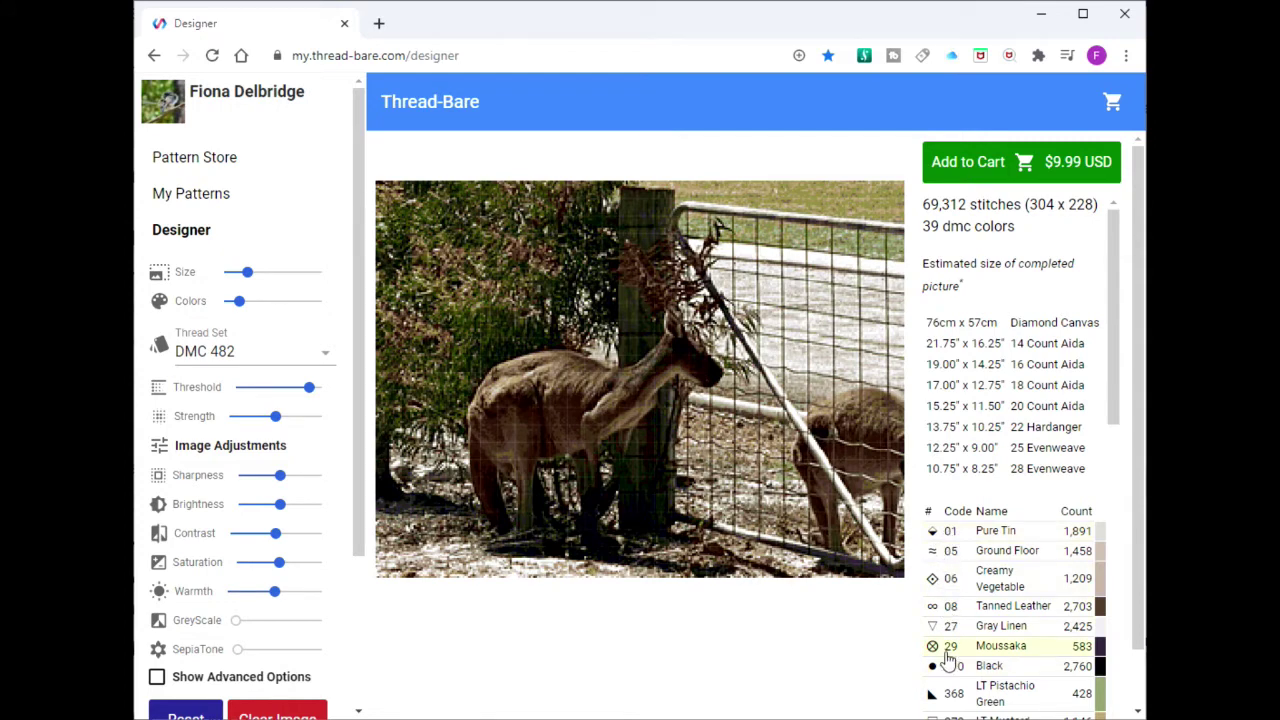
Restore the DMC 447 / CXC thread set and highlight the 76cm x 57cm finished size.
click(191, 352)
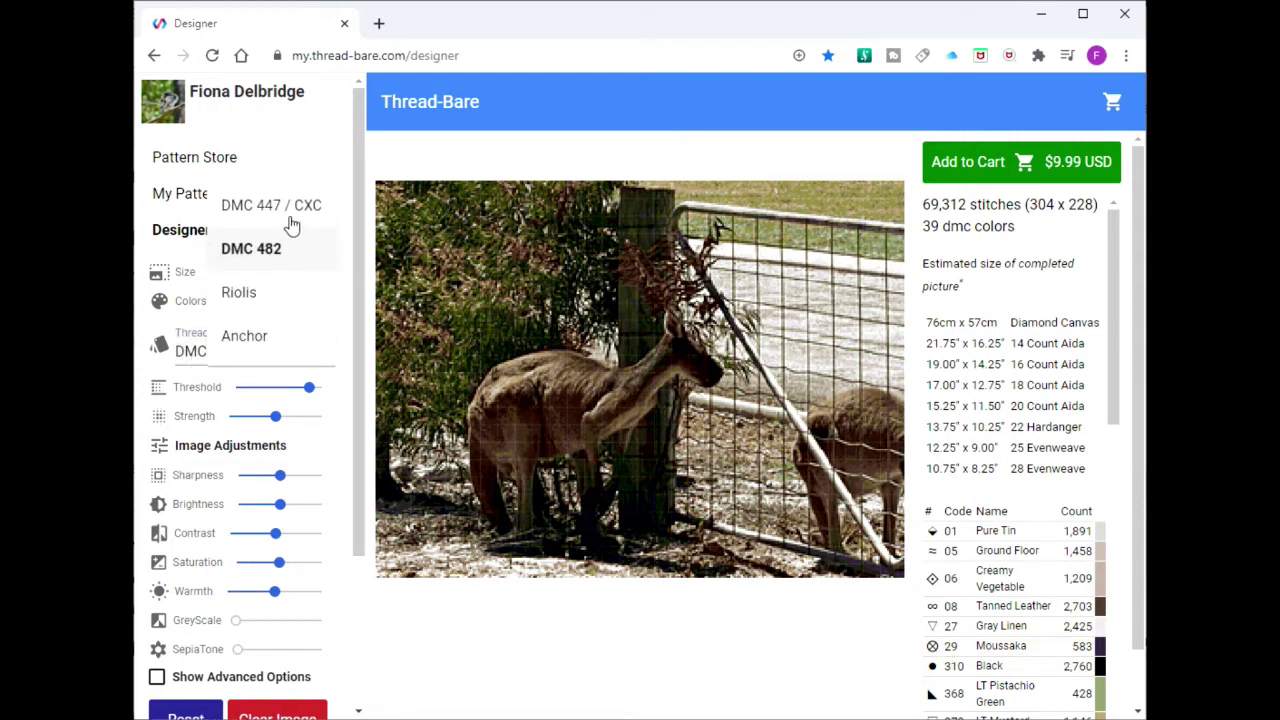
click(289, 217)
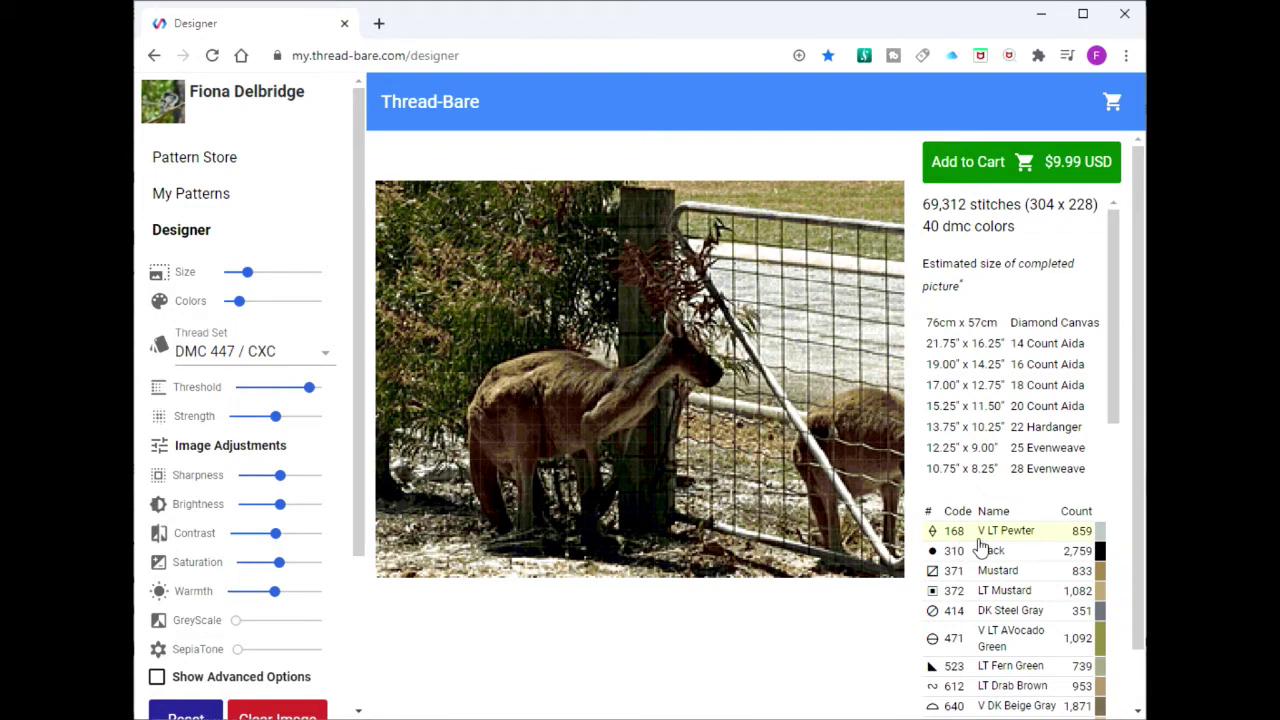
scroll(984, 550, down, 5)
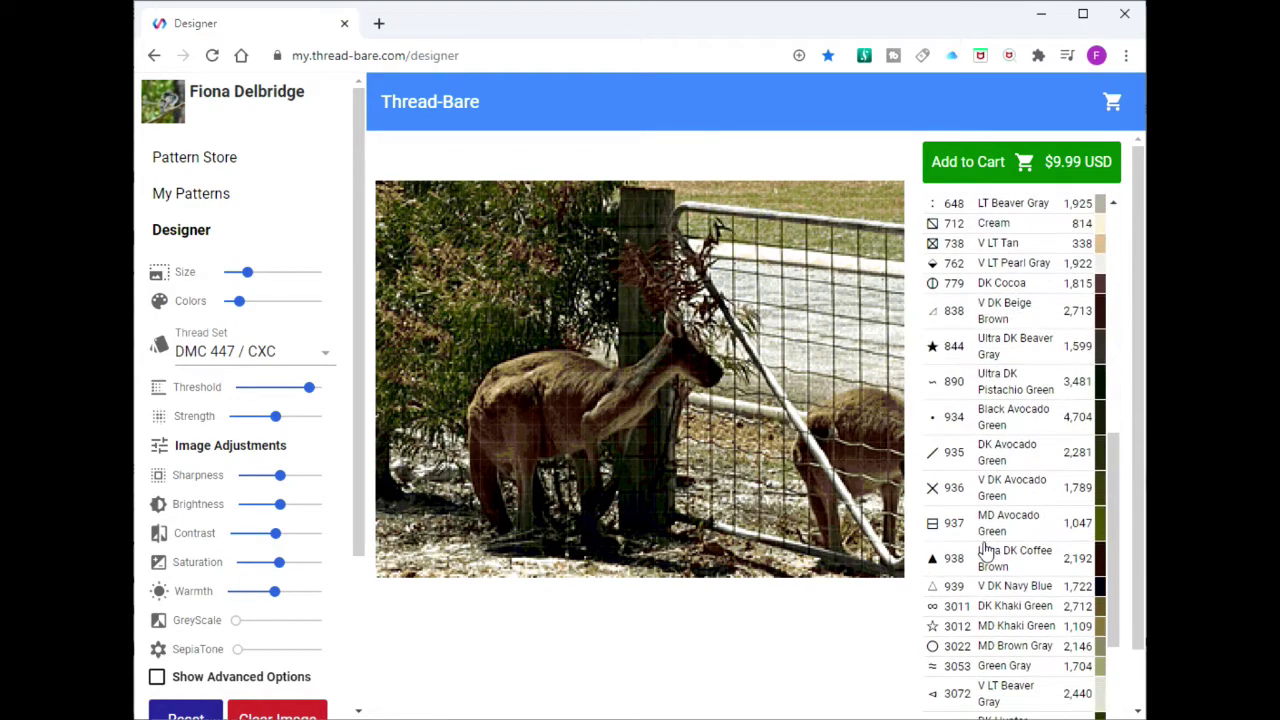
scroll(984, 550, down, 4)
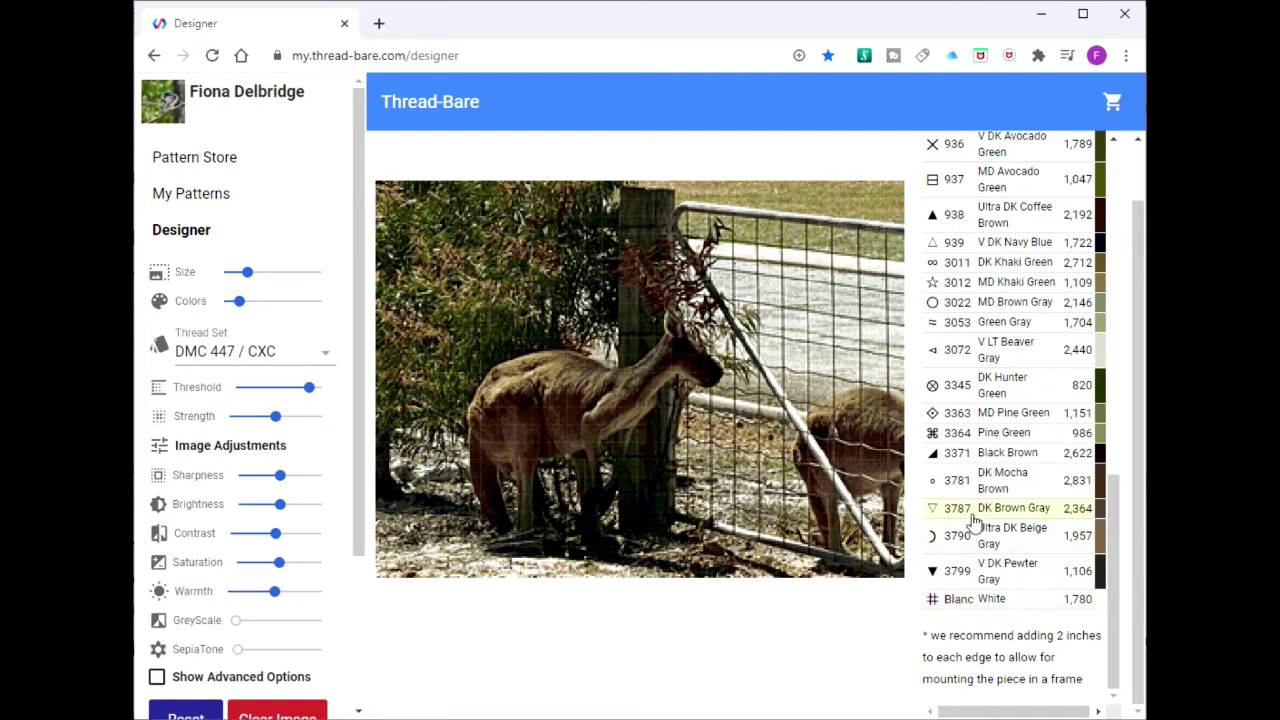
scroll(975, 525, up, 10)
scroll(974, 520, up, 2)
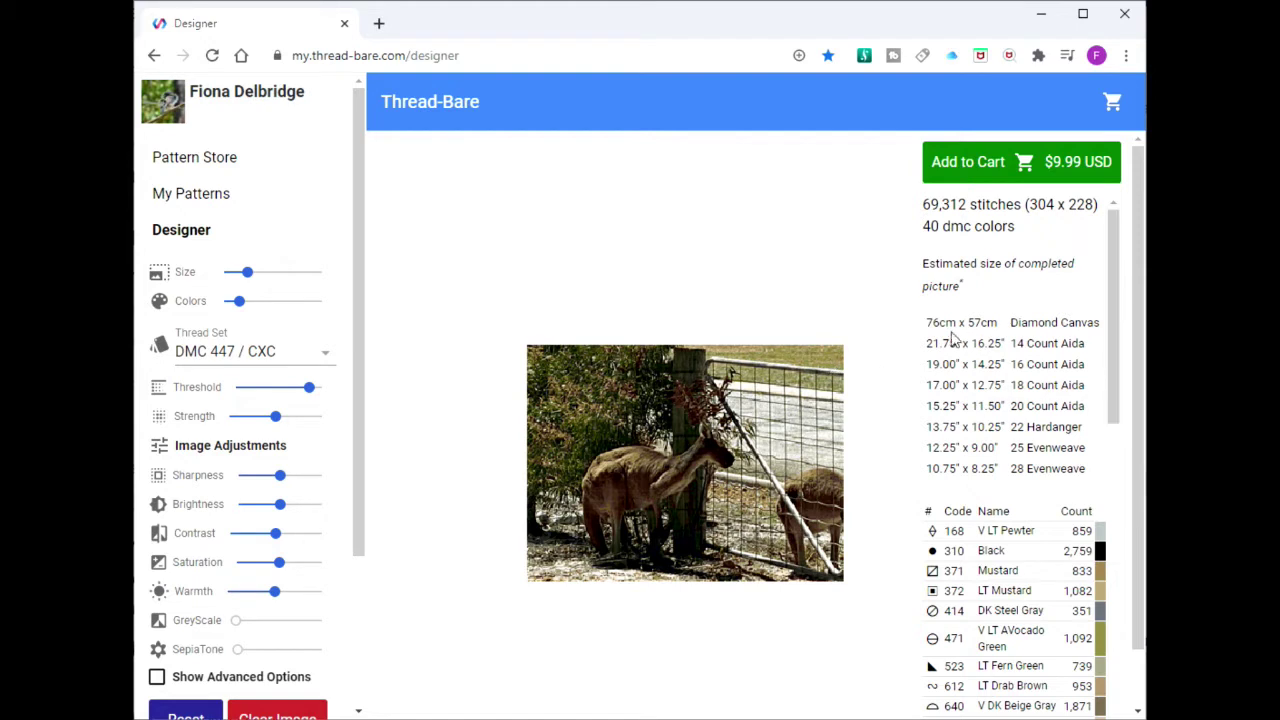
drag(931, 323, 1000, 333)
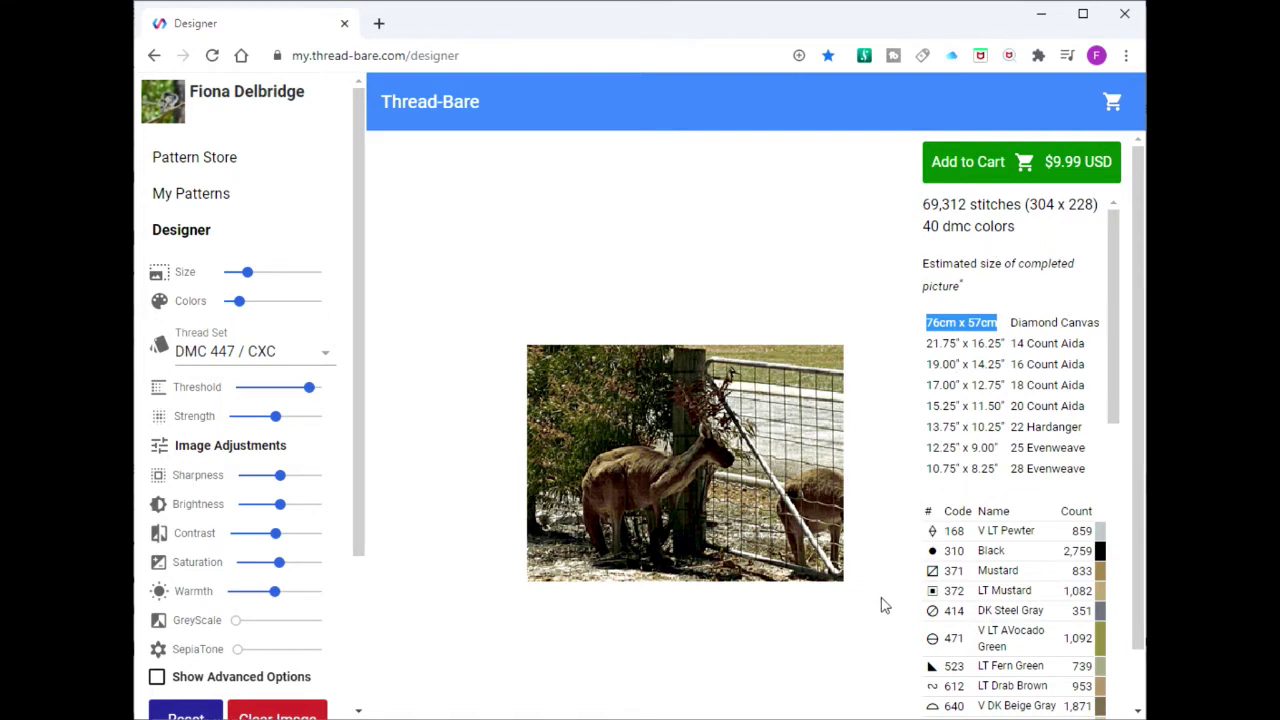
Highlight the Black 310 stitches and zoom in on the kangaroo's upper body.
click(995, 555)
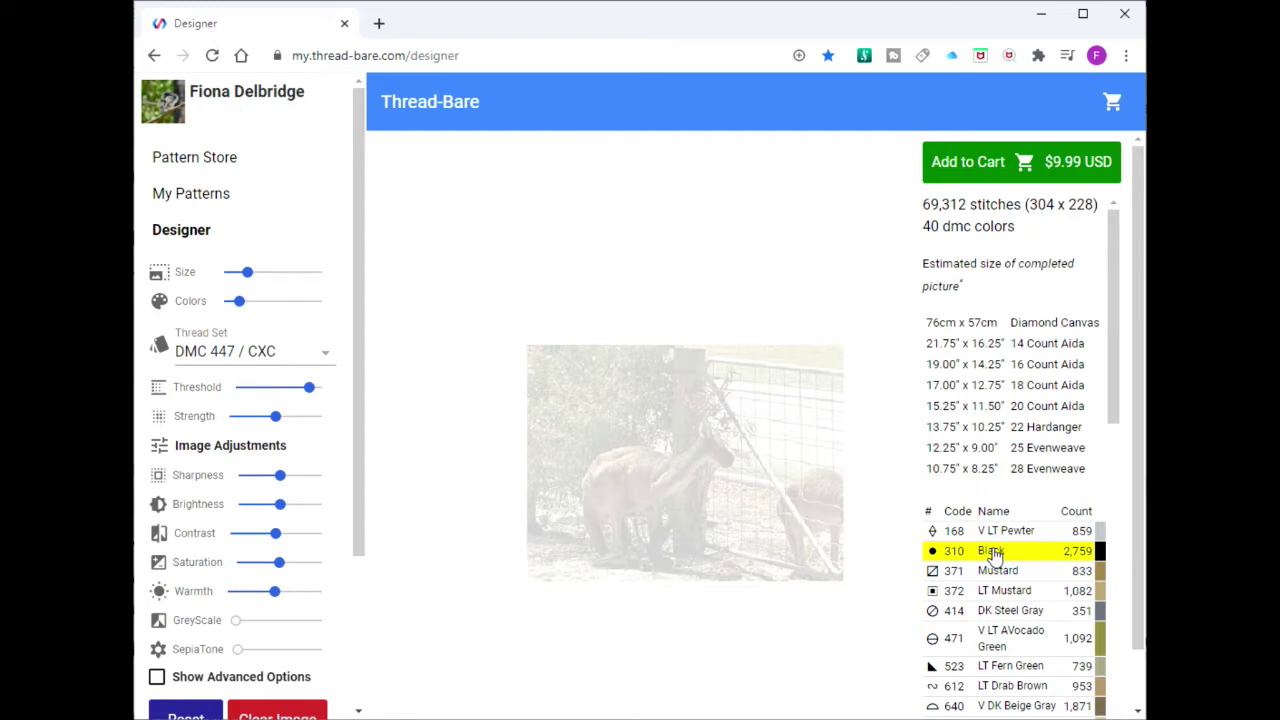
scroll(729, 526, up, 5)
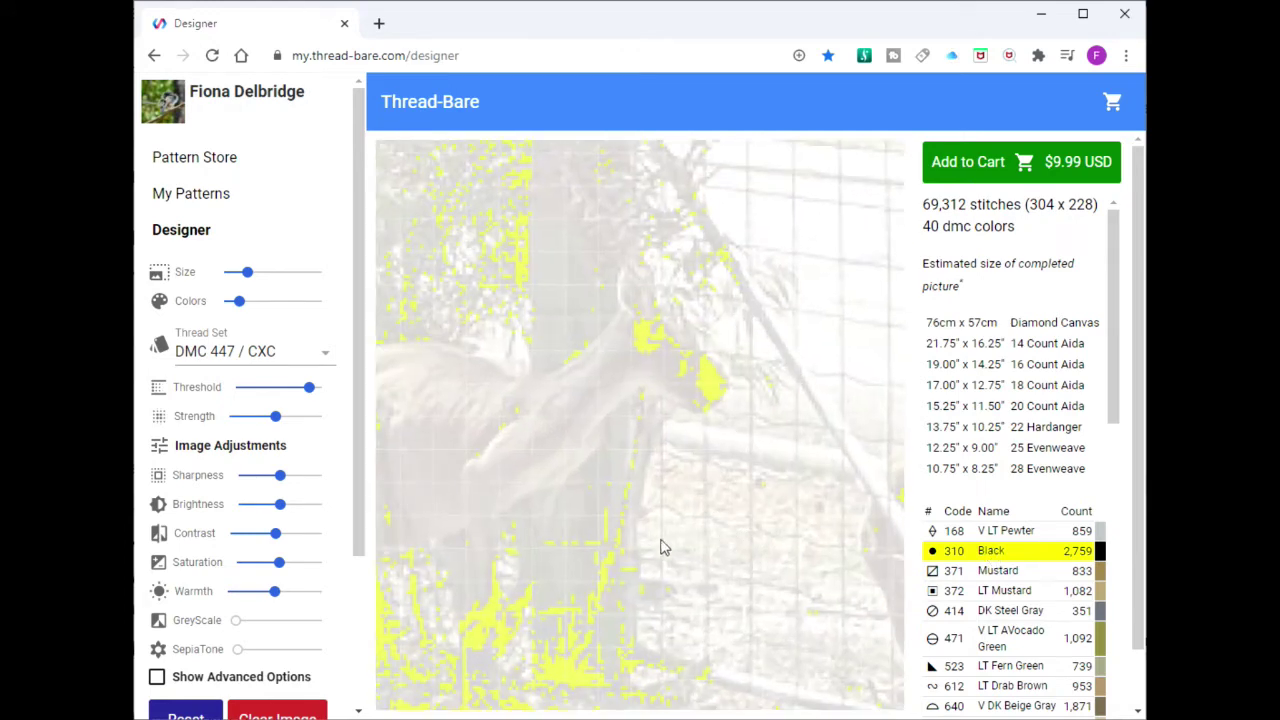
drag(660, 548, 766, 529)
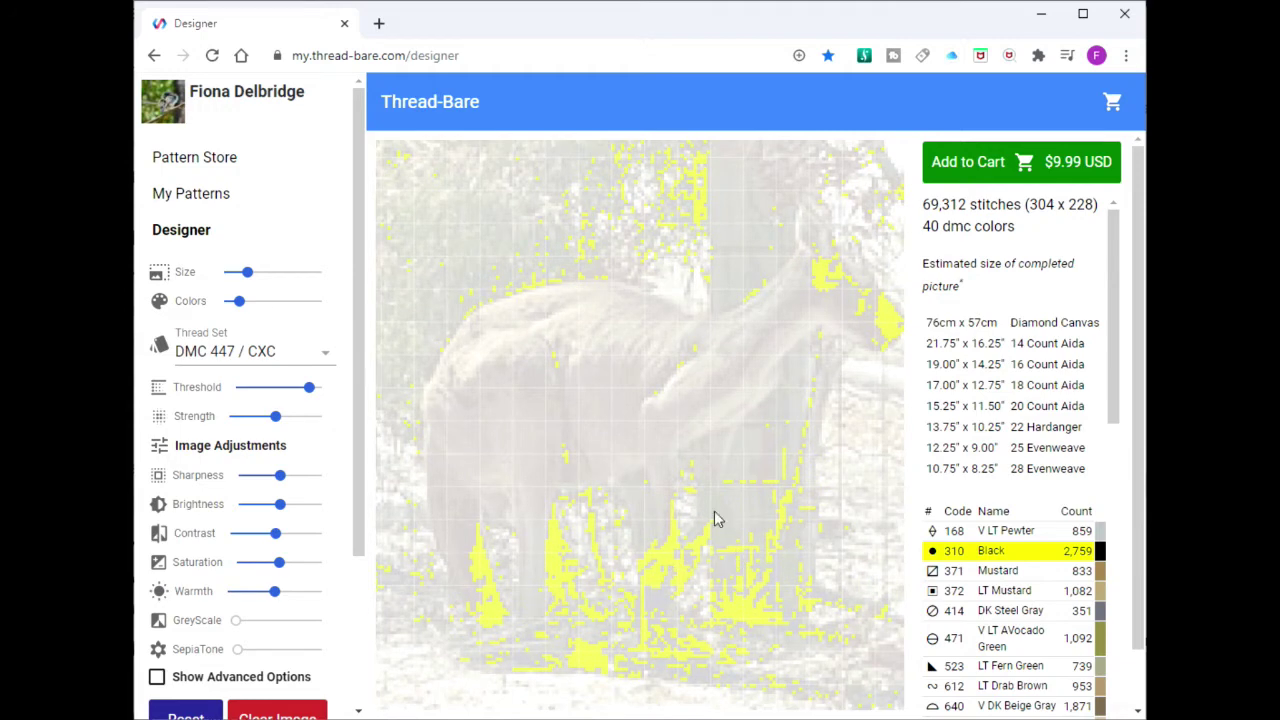
drag(712, 458, 695, 437)
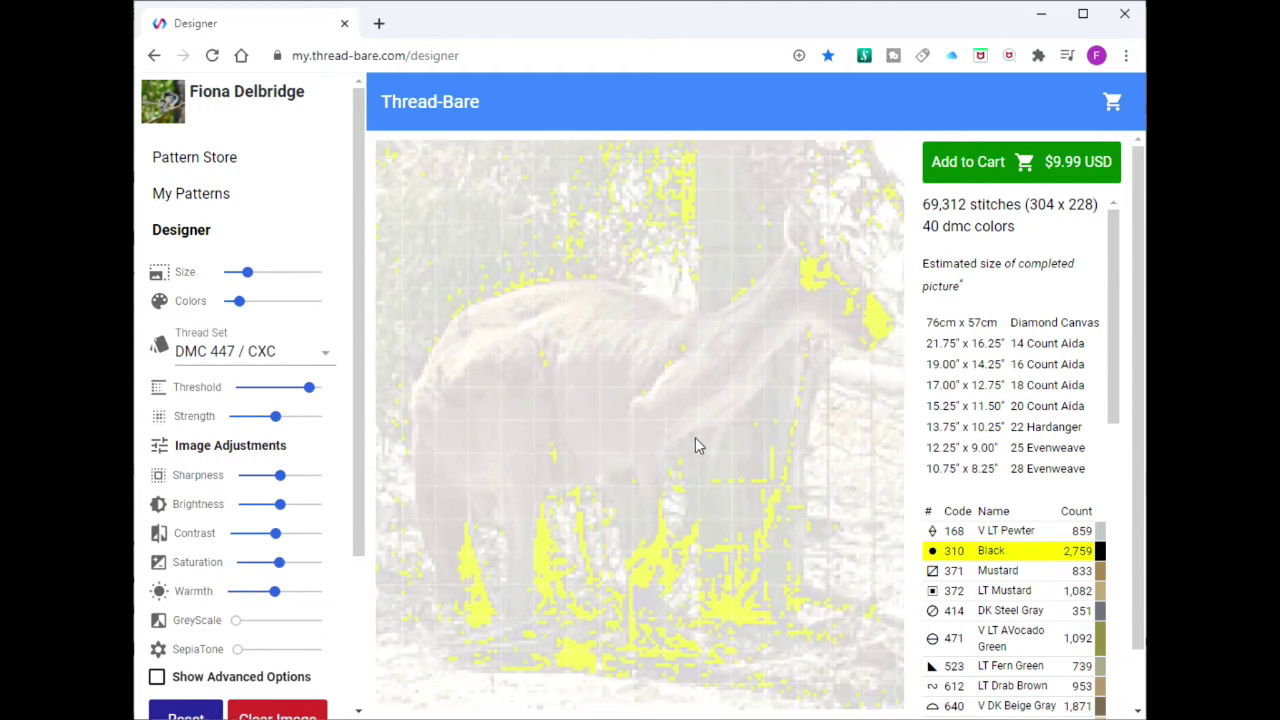
Highlight Black Avocado Green 934, compare count and code sorting, then clear highlighting, sorted by code.
click(1077, 514)
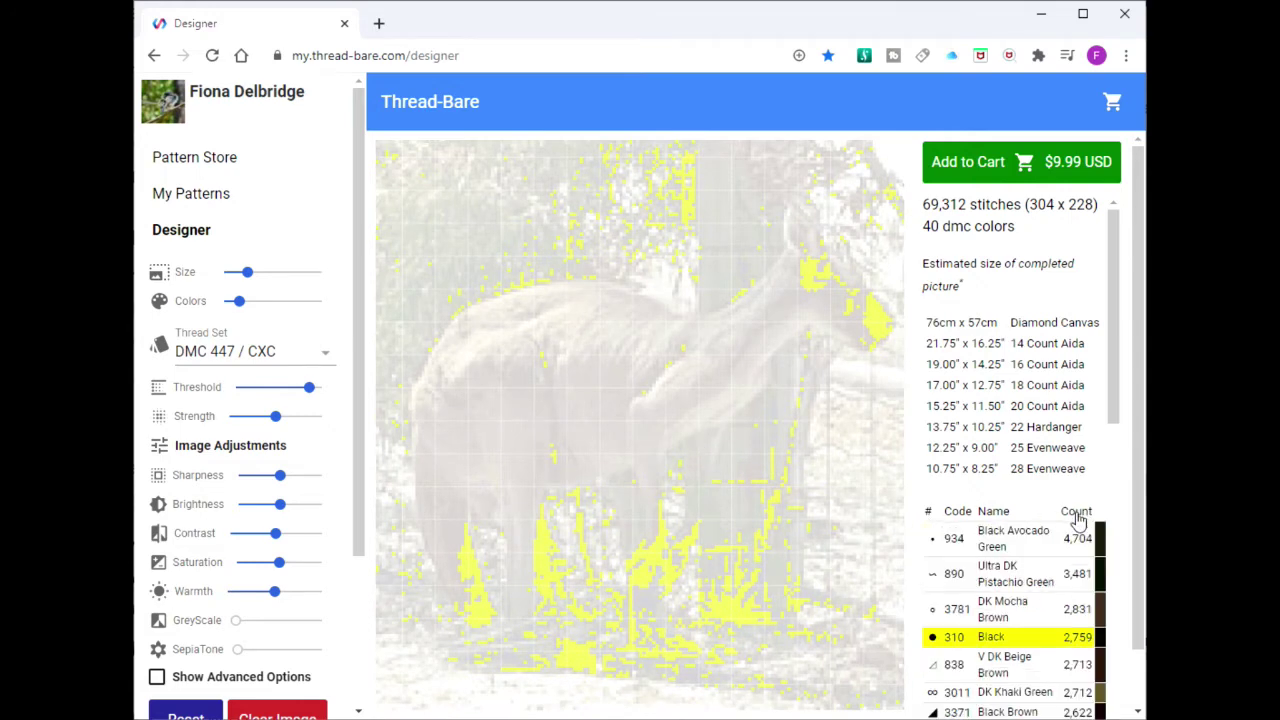
click(1008, 538)
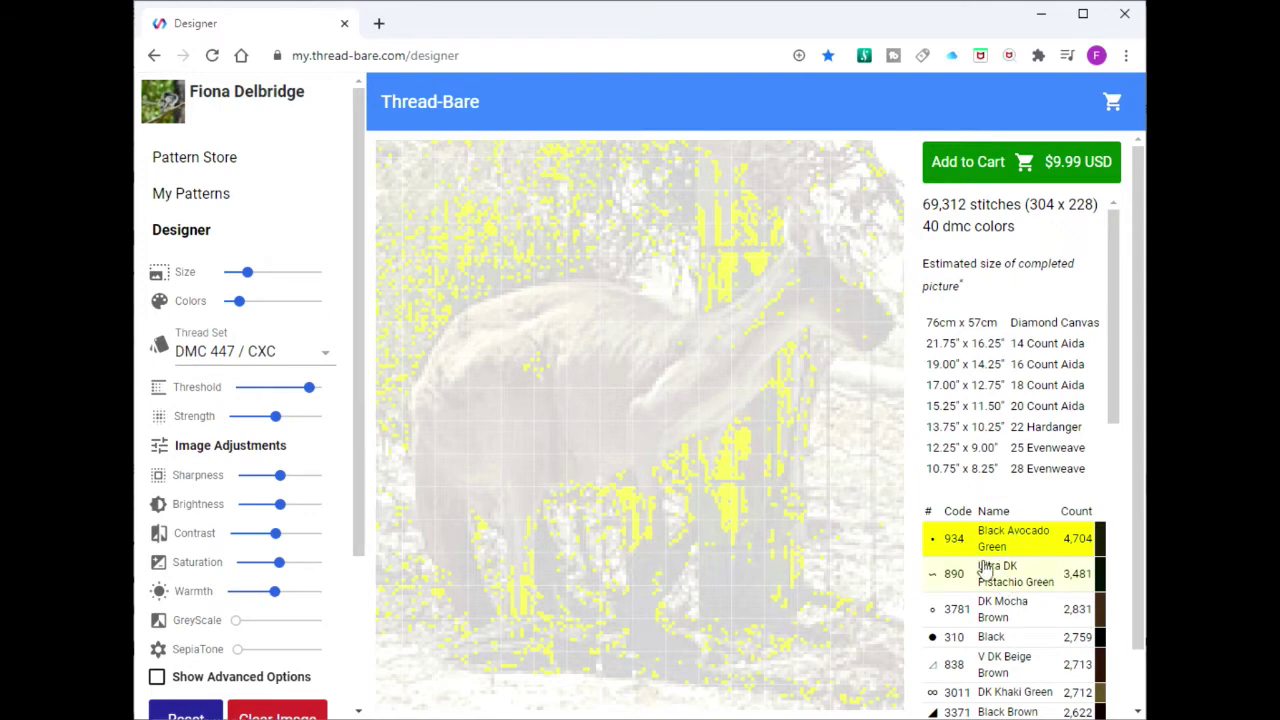
click(952, 512)
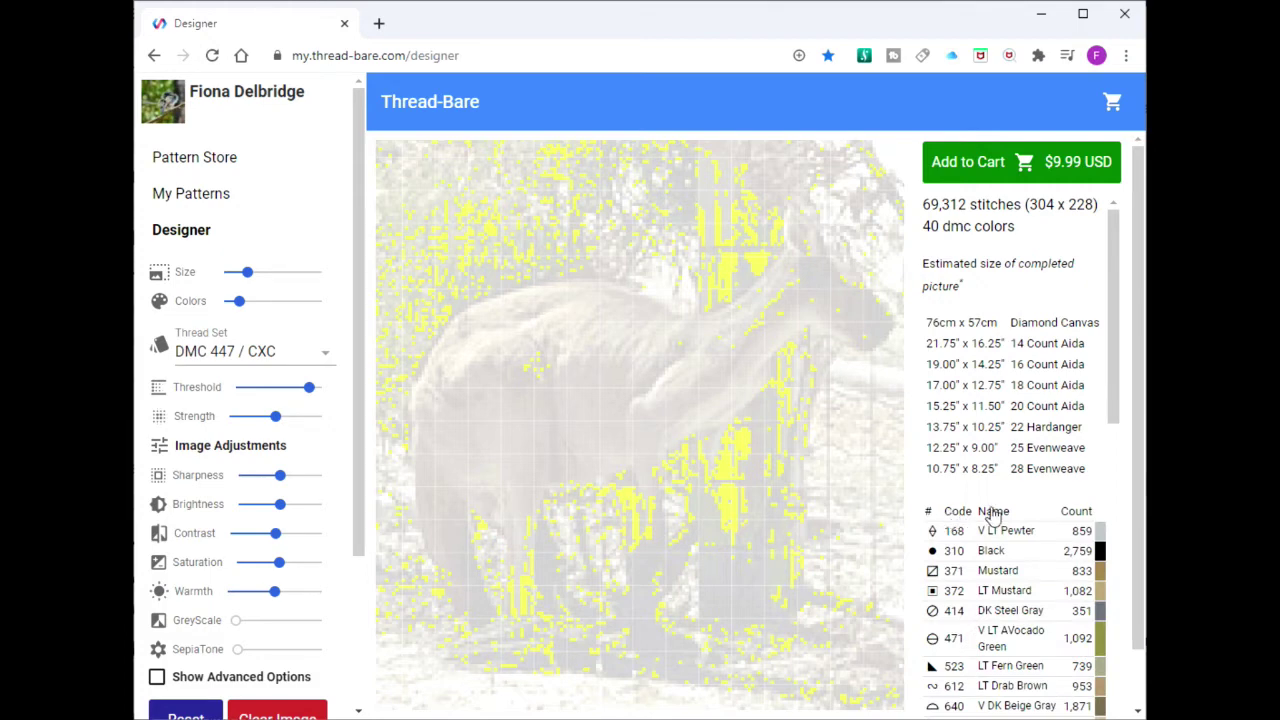
click(1077, 513)
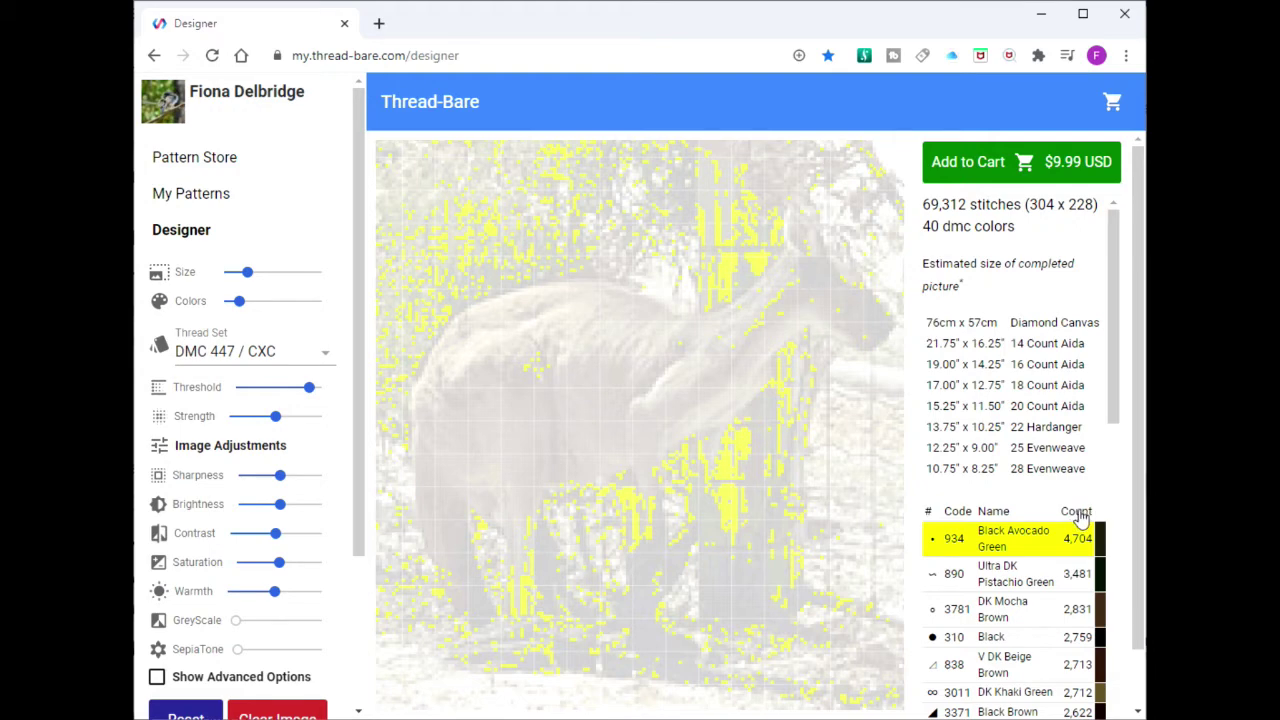
click(952, 513)
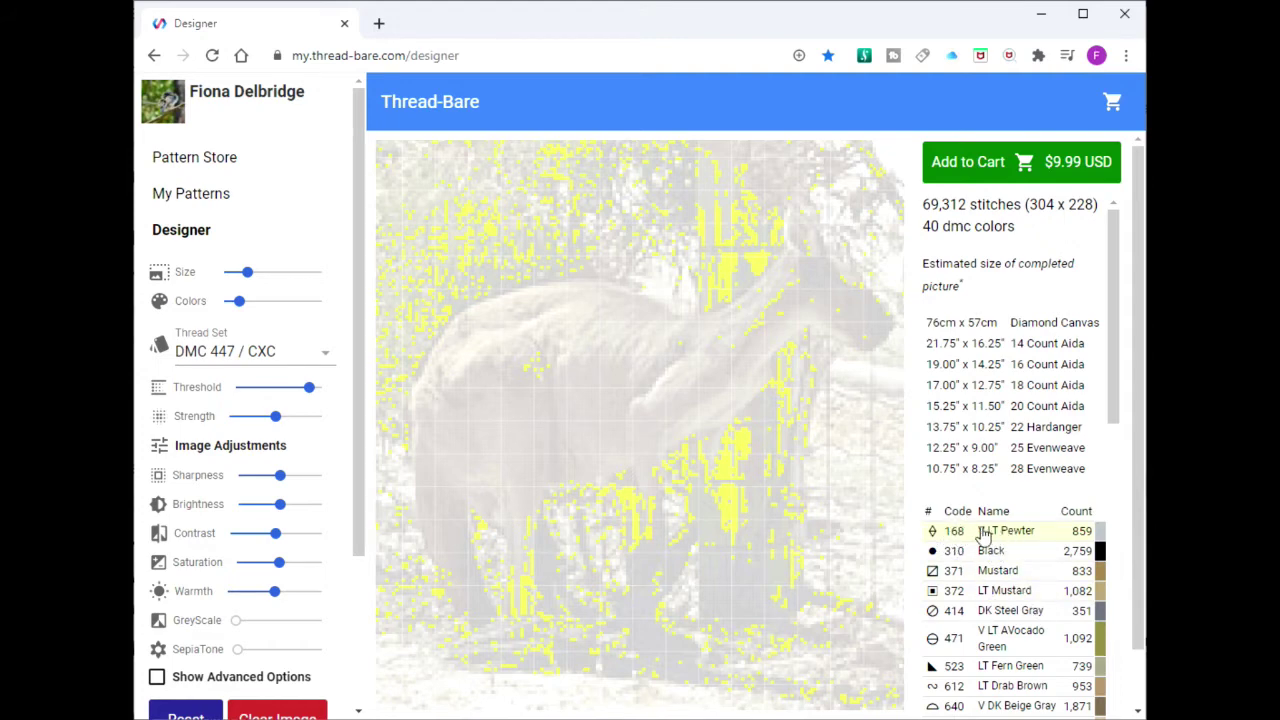
click(1075, 513)
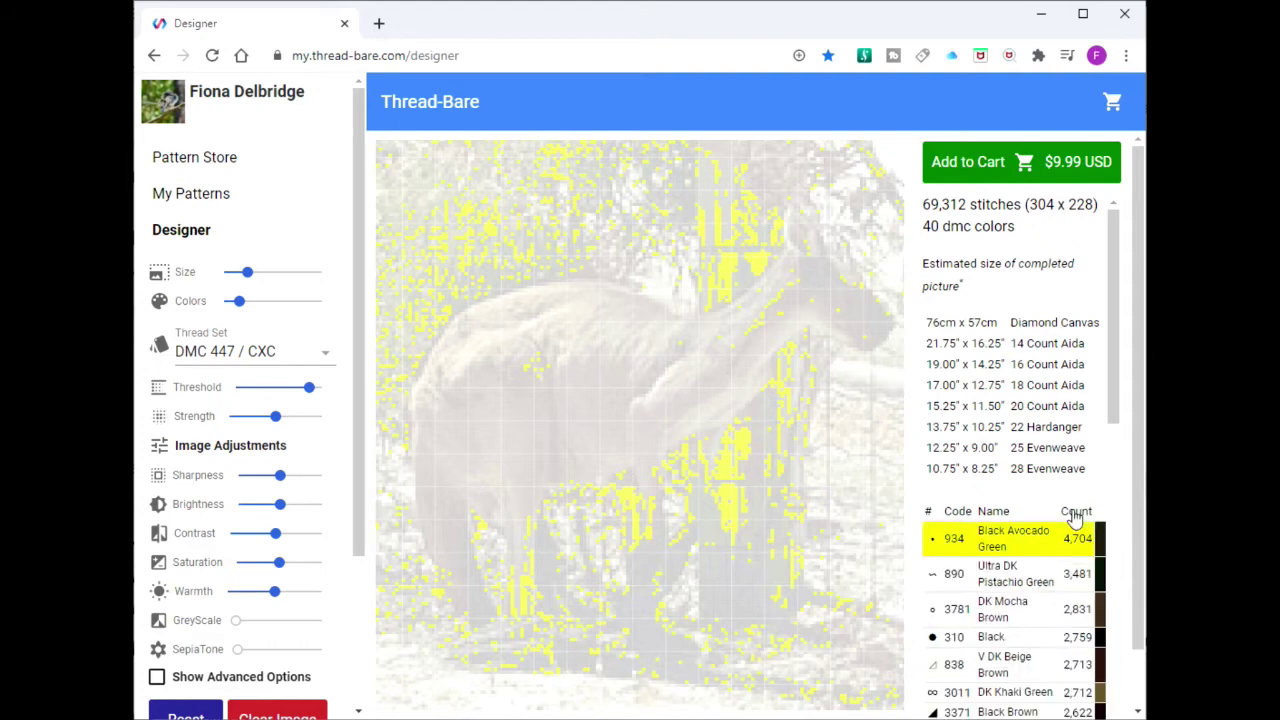
click(955, 511)
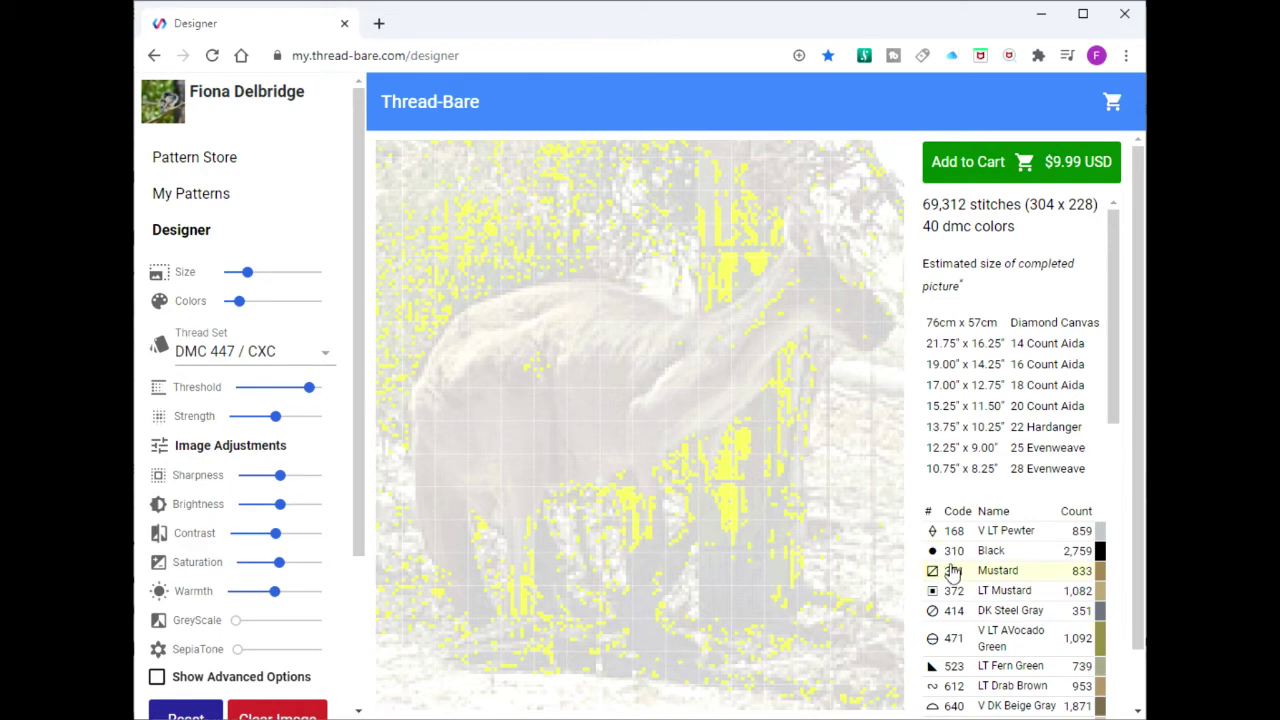
click(1074, 514)
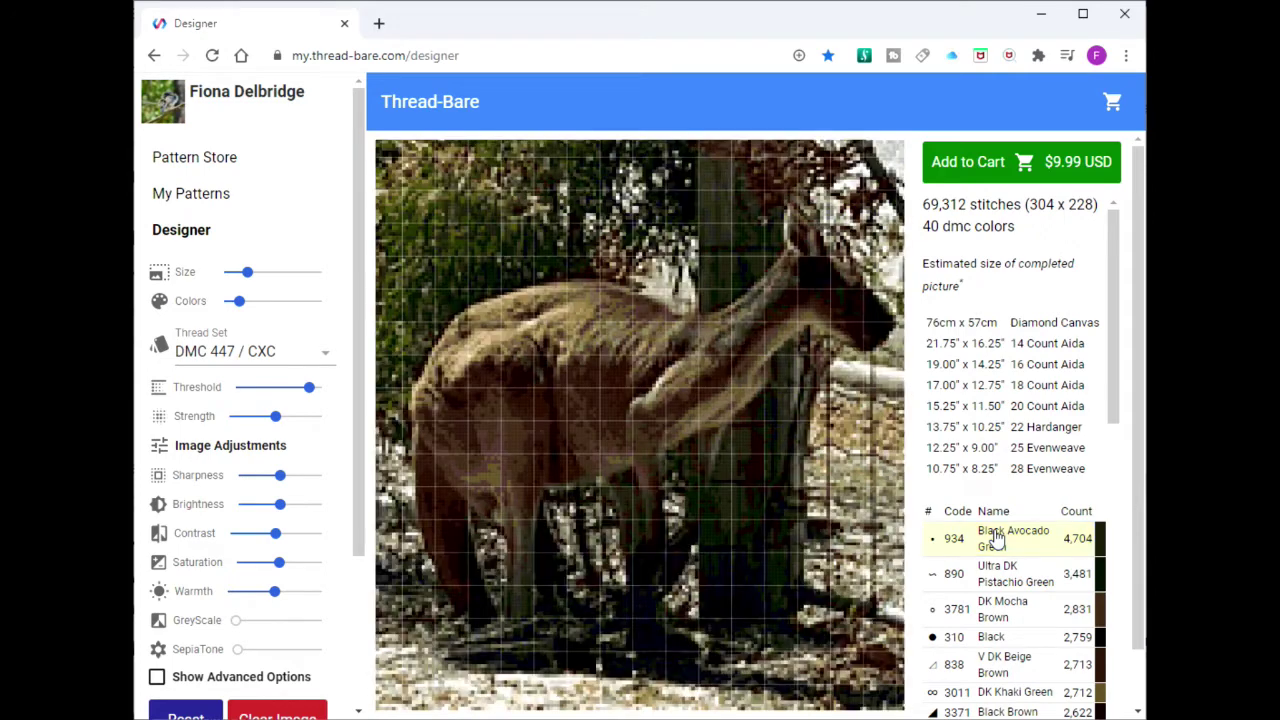
click(955, 512)
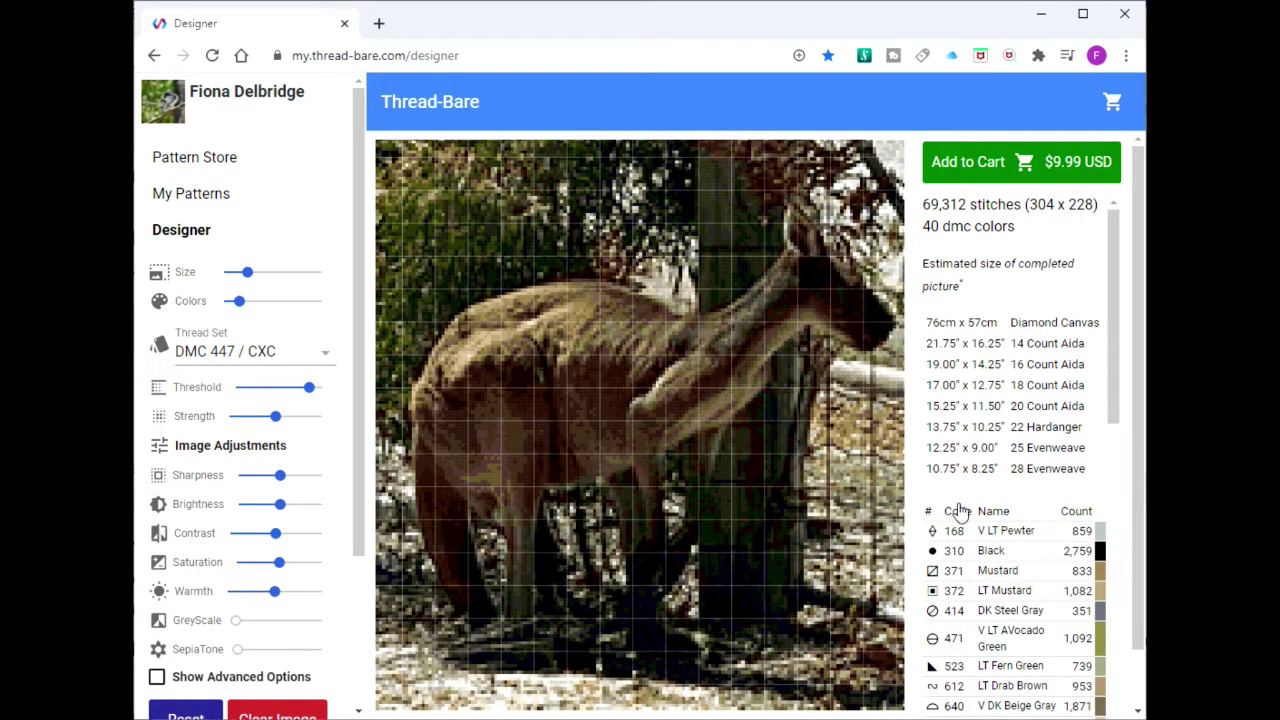
Re-sort the colours by thread code and zoom out to the whole kangaroo photo.
click(1077, 514)
click(955, 512)
click(729, 386)
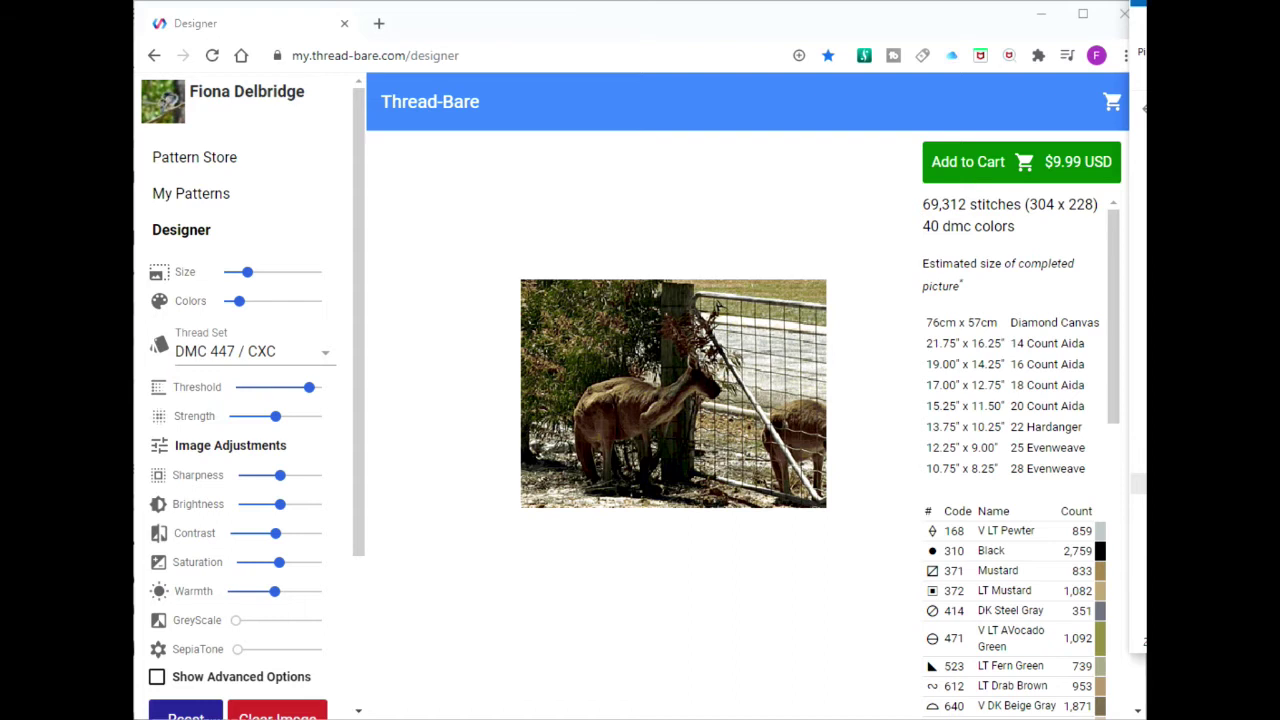
Load the coastal rock-and-sea photo in place of the kangaroo, then zoom and pan across the coastline.
drag(1130, 410, 676, 406)
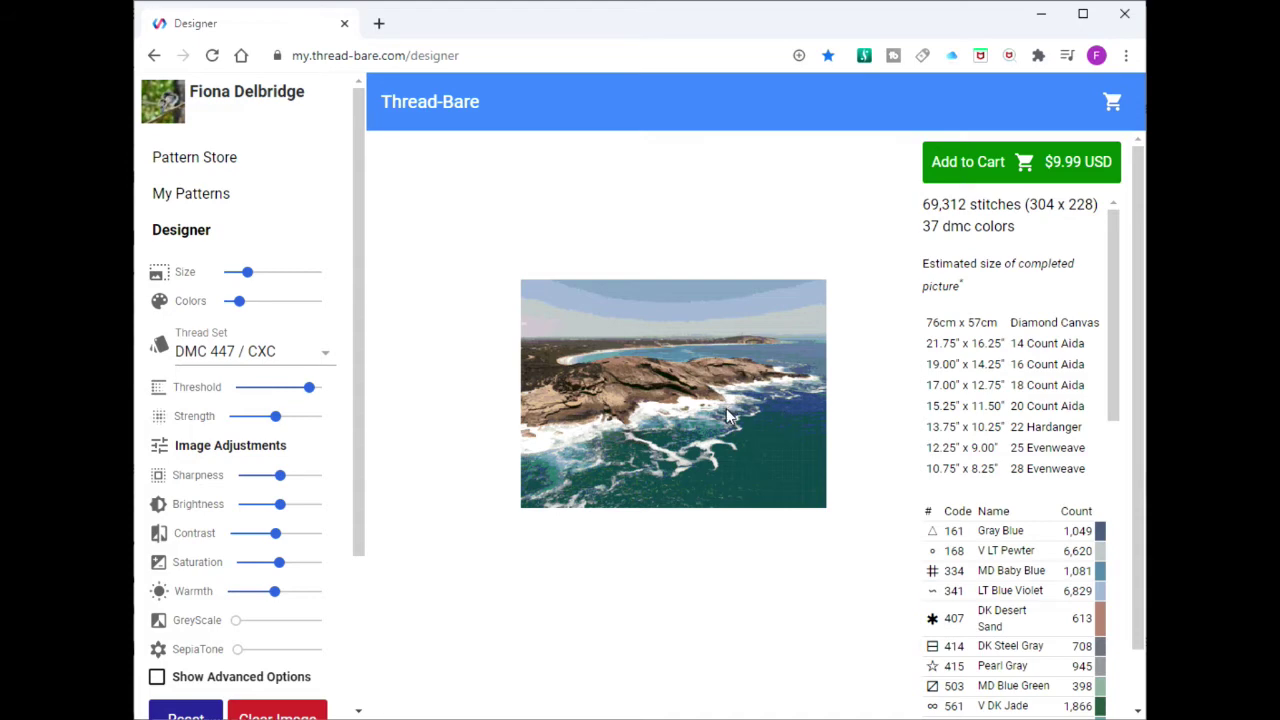
click(680, 400)
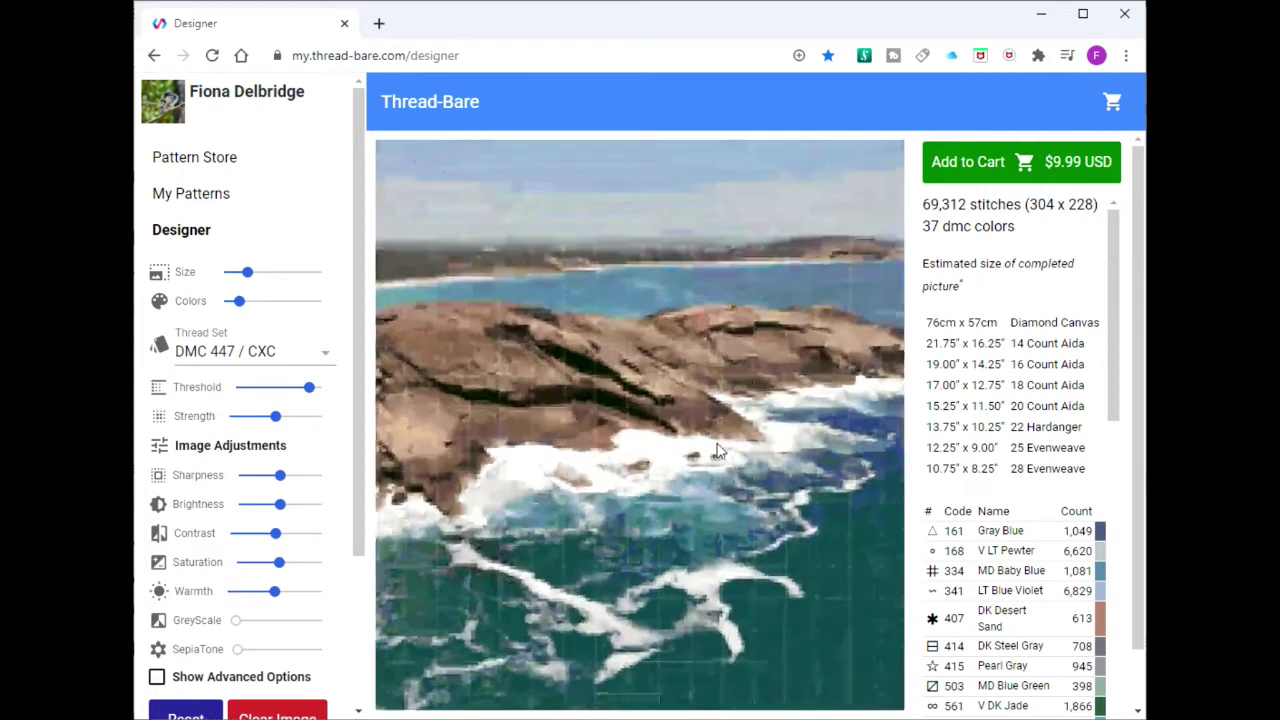
drag(673, 507, 454, 393)
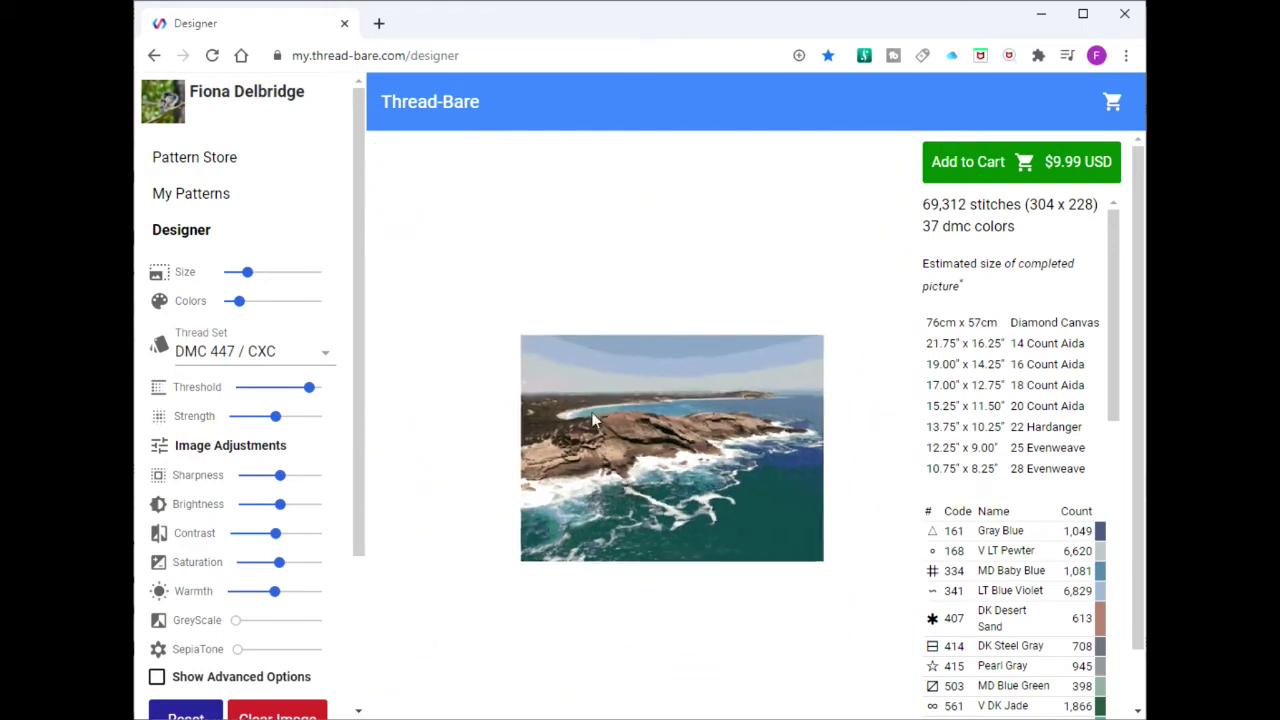
Widen the coastal pattern from 304 to 392 stitches and highlight the 98cm x 74cm size.
scroll(274, 289, down, 1)
mouse_move(250, 275)
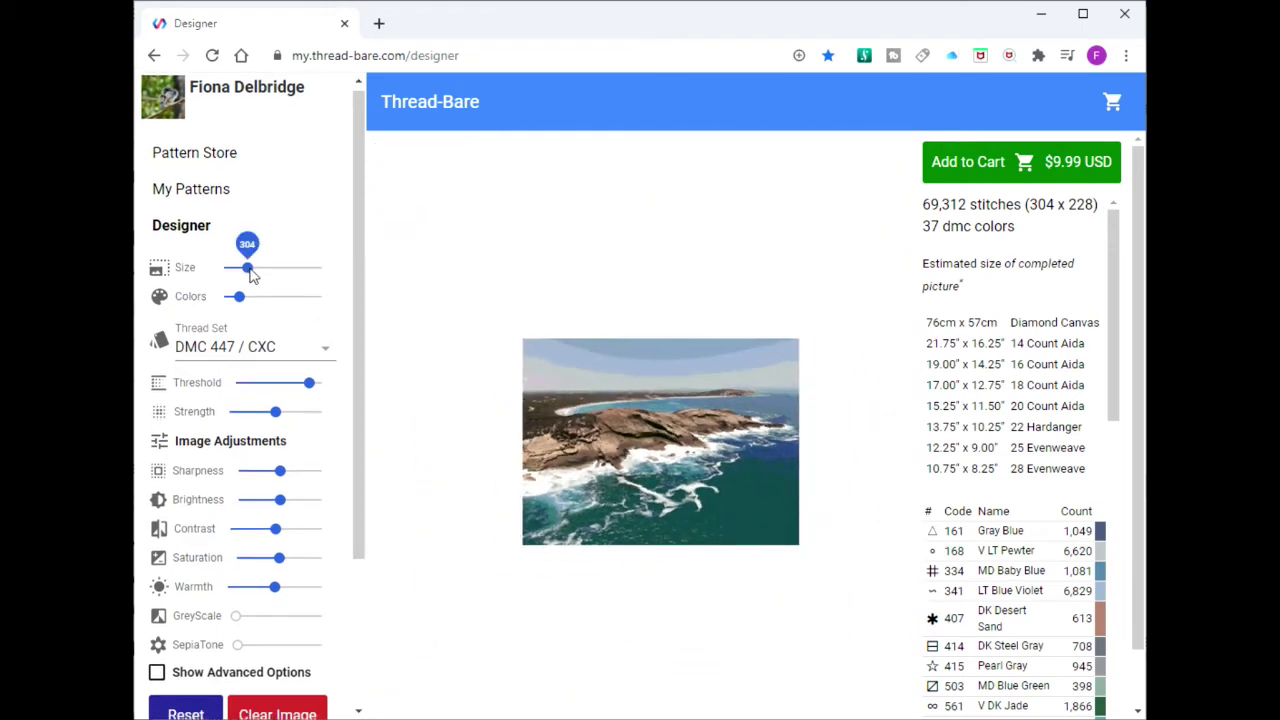
drag(251, 275, 256, 271)
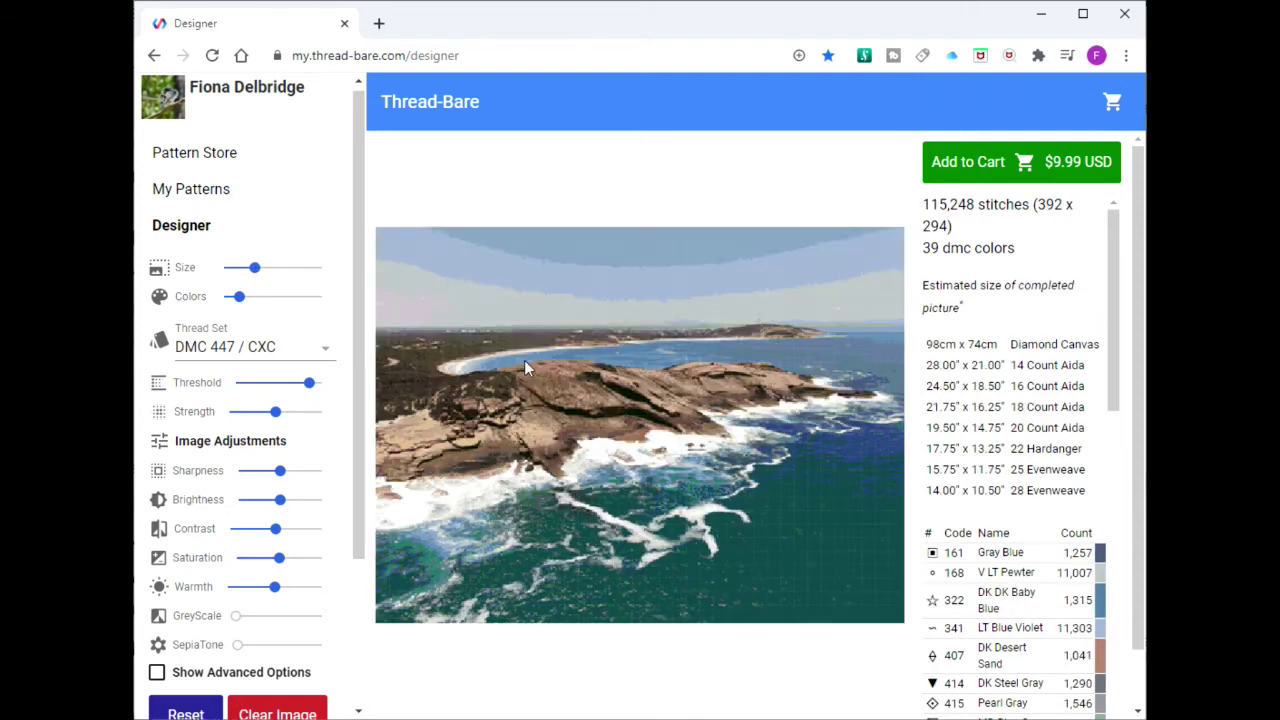
drag(926, 345, 998, 345)
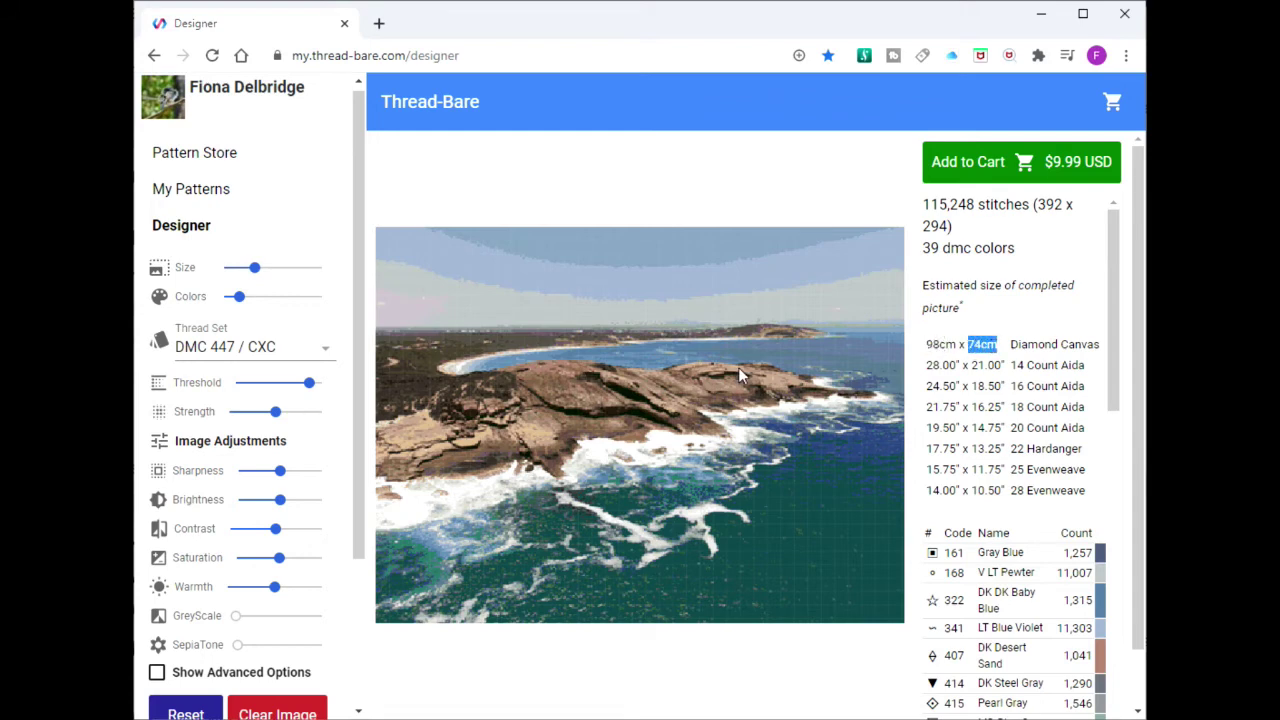